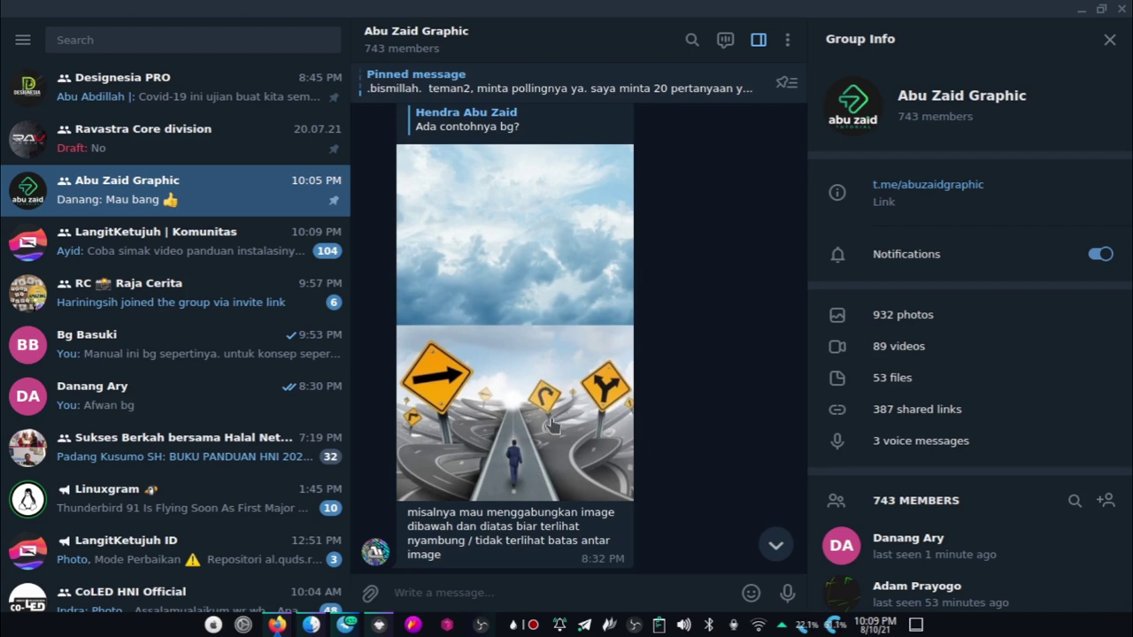
View the chat's sky-blend example, then drag the tree and beach photos from Downloads onto Inkscape.
scroll(518, 288, down, 3)
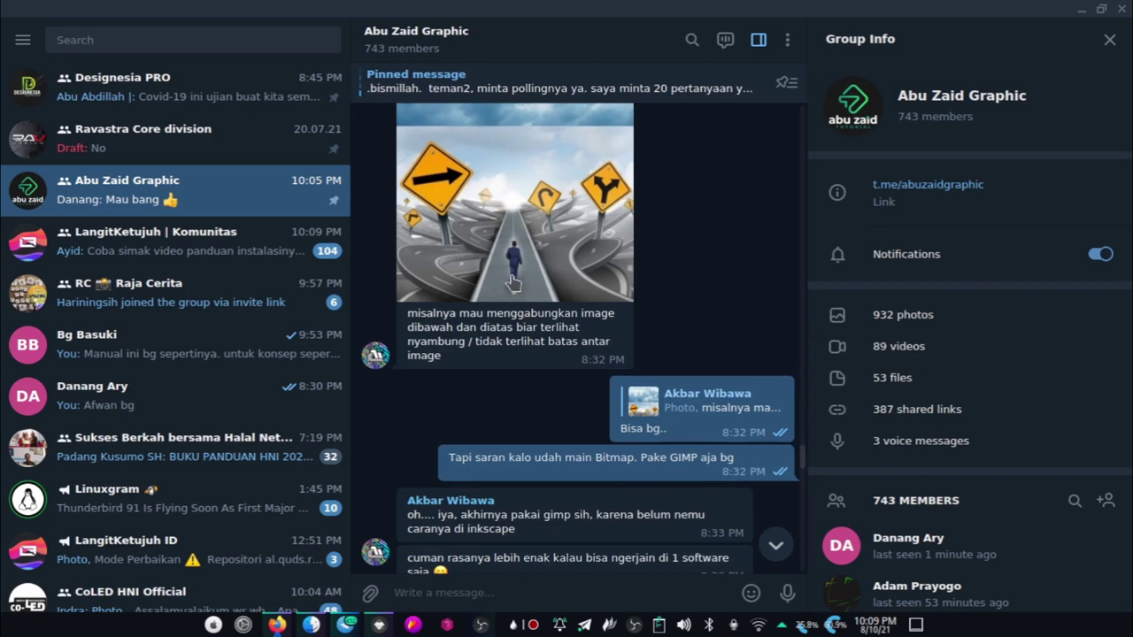
scroll(515, 282, up, 2)
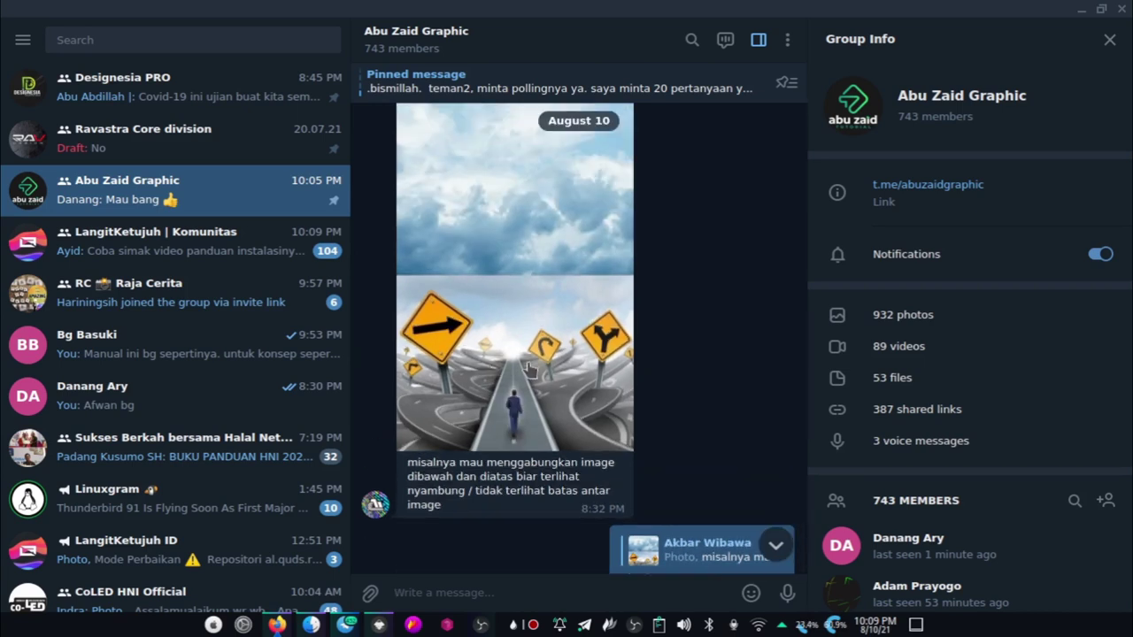
click(277, 624)
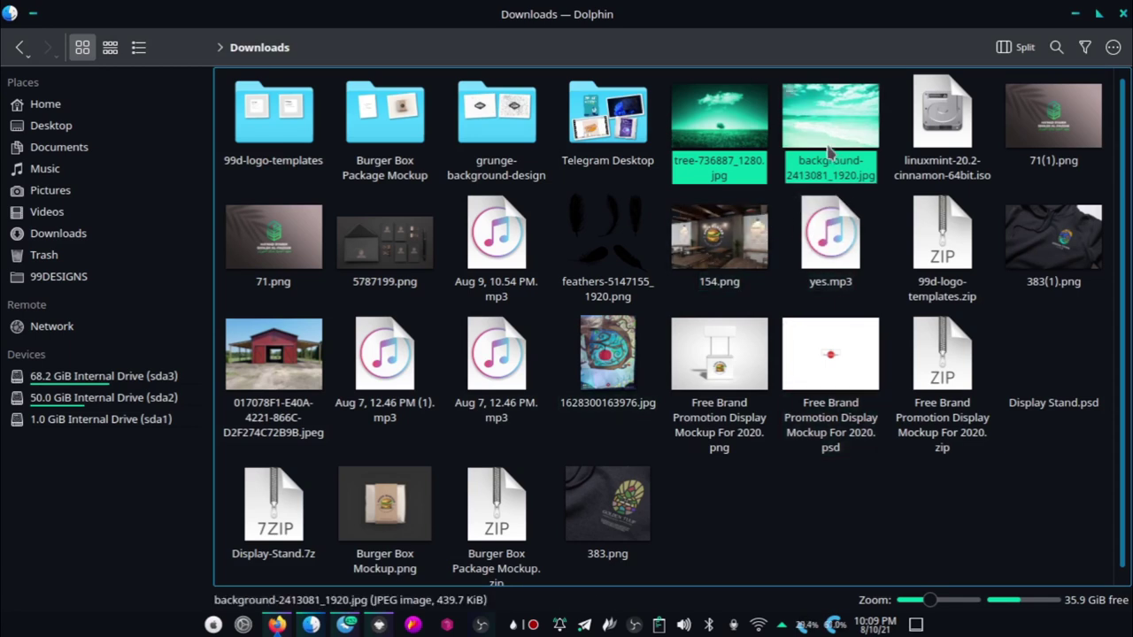
drag(830, 124, 409, 306)
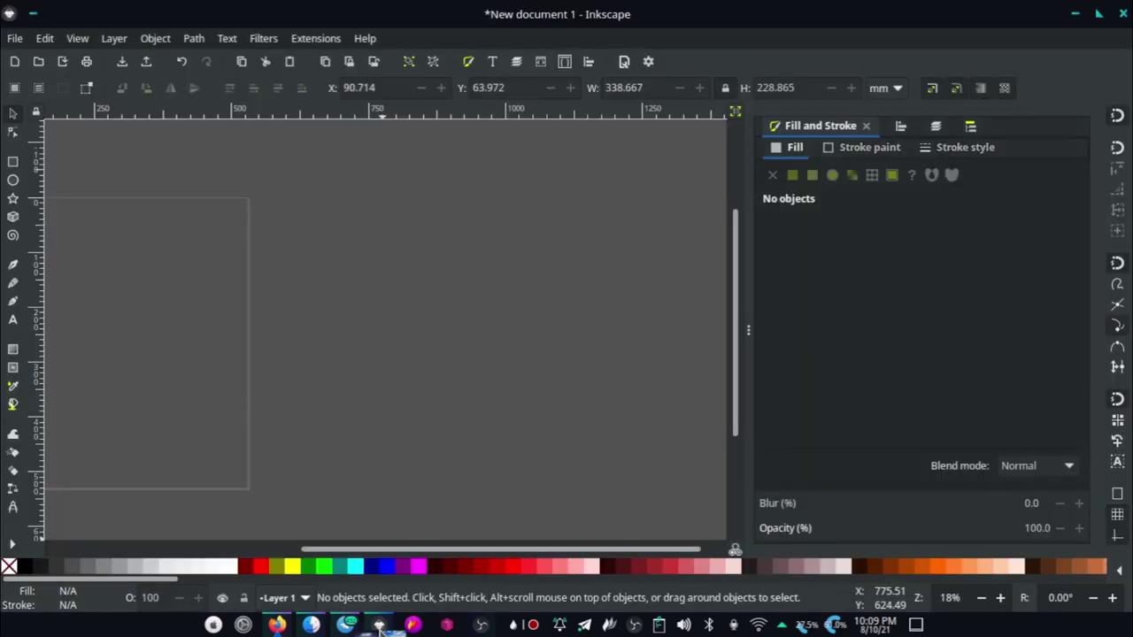
Drop the tree and beach photos onto the Inkscape canvas.
mouse_move(407, 307)
mouse_down()
mouse_move(380, 303)
mouse_move(592, 312)
mouse_move(607, 324)
mouse_up()
key(Escape)
click(301, 292)
scroll(235, 344, down, 3)
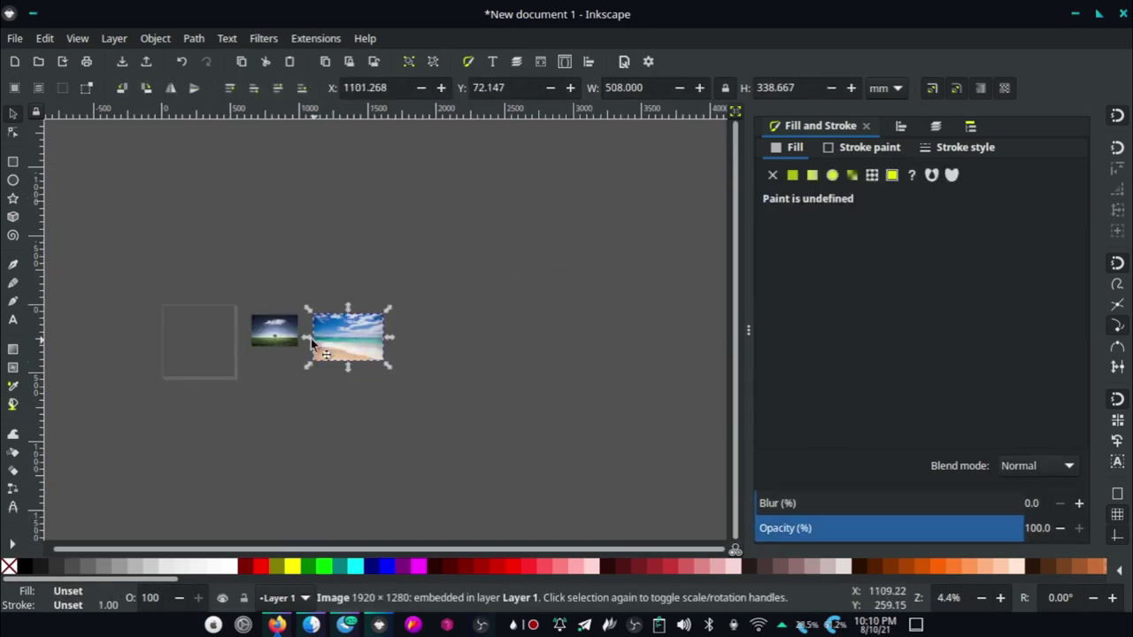
scroll(311, 338, up, 3)
Move the beach photo into place beside the tree-and-field photo.
click(309, 237)
scroll(212, 298, up, 3)
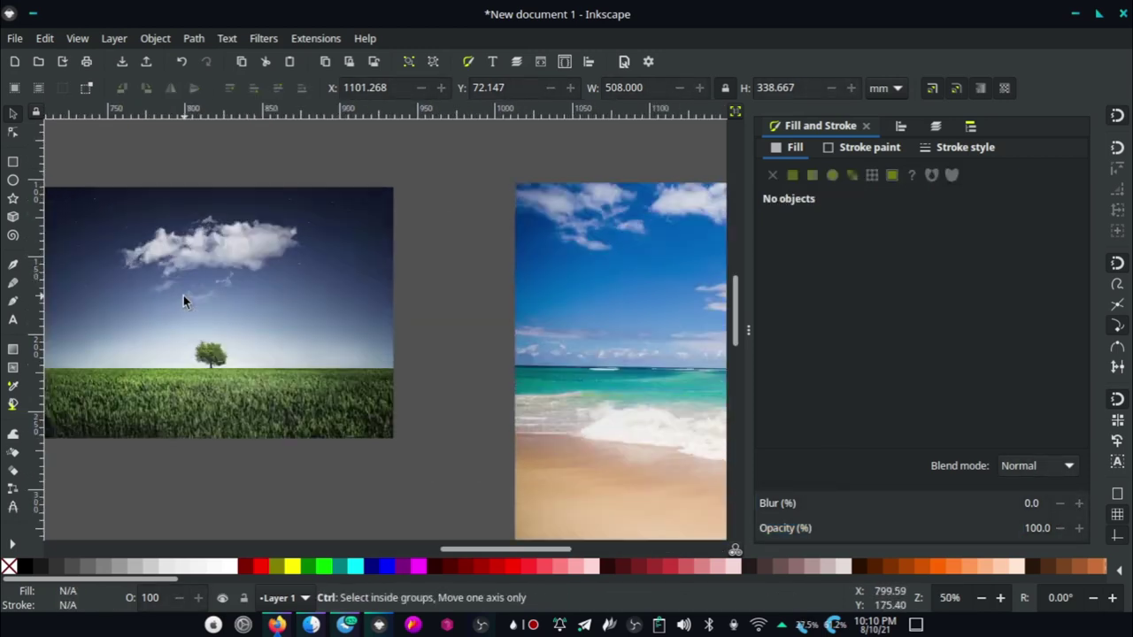
scroll(345, 312, up, 1)
scroll(464, 334, down, 1)
scroll(375, 324, down, 1)
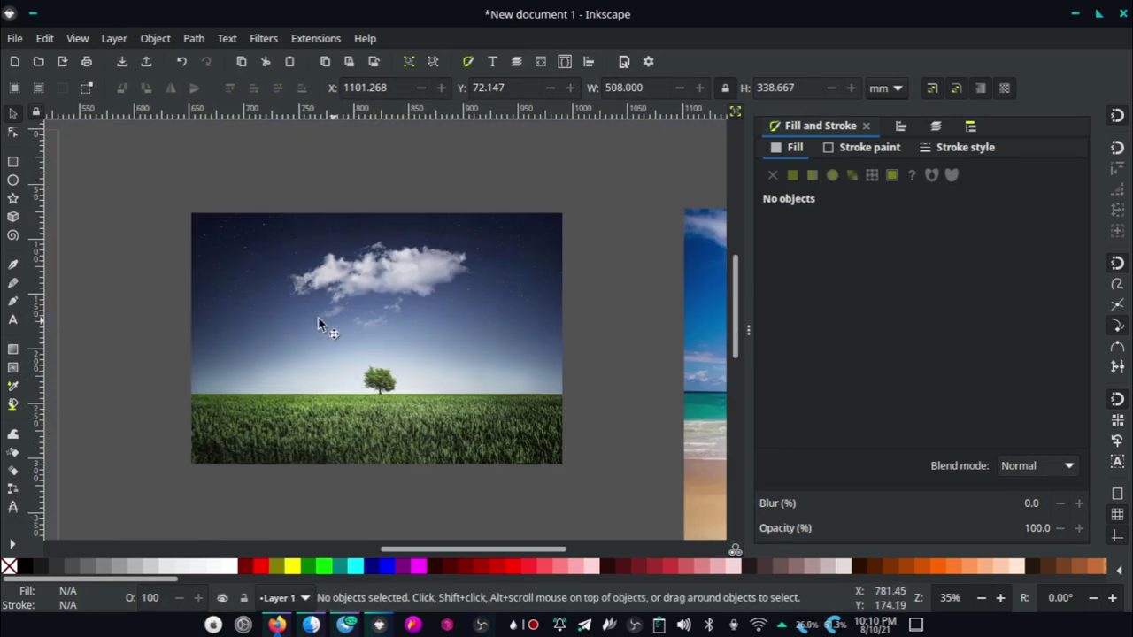
scroll(551, 321, down, 2)
click(550, 321)
scroll(352, 315, down, 1)
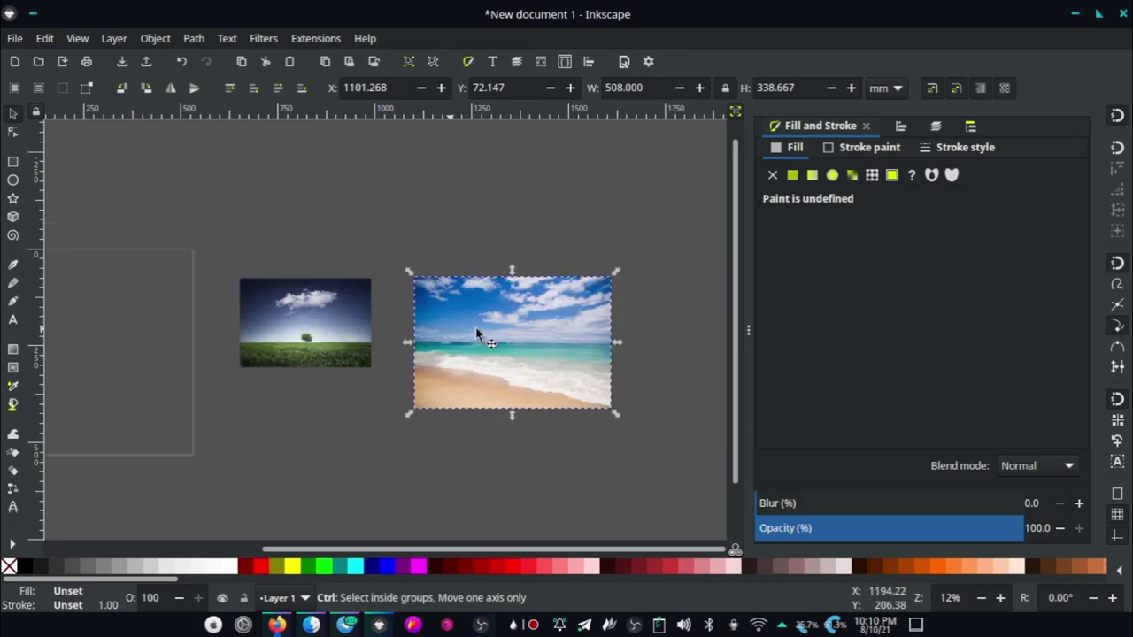
scroll(542, 331, up, 2)
mouse_move(566, 320)
mouse_down()
mouse_move(518, 367)
mouse_move(551, 303)
mouse_up()
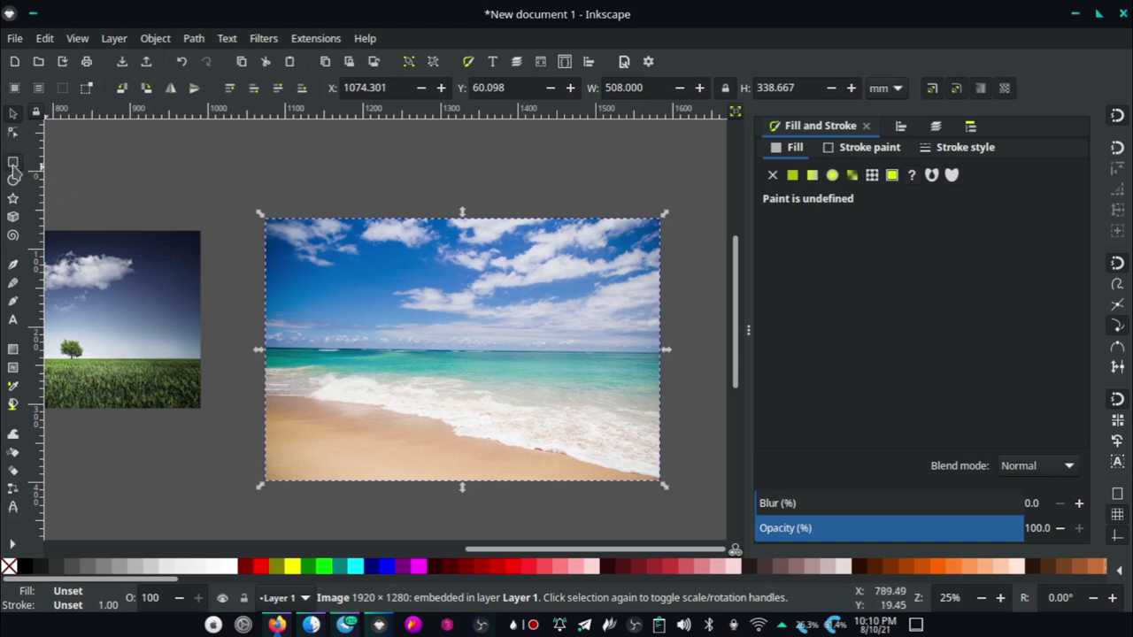
Clip the beach photo to a rectangle over its sky, then move the strip onto the tree photo.
click(13, 164)
drag(248, 209, 676, 342)
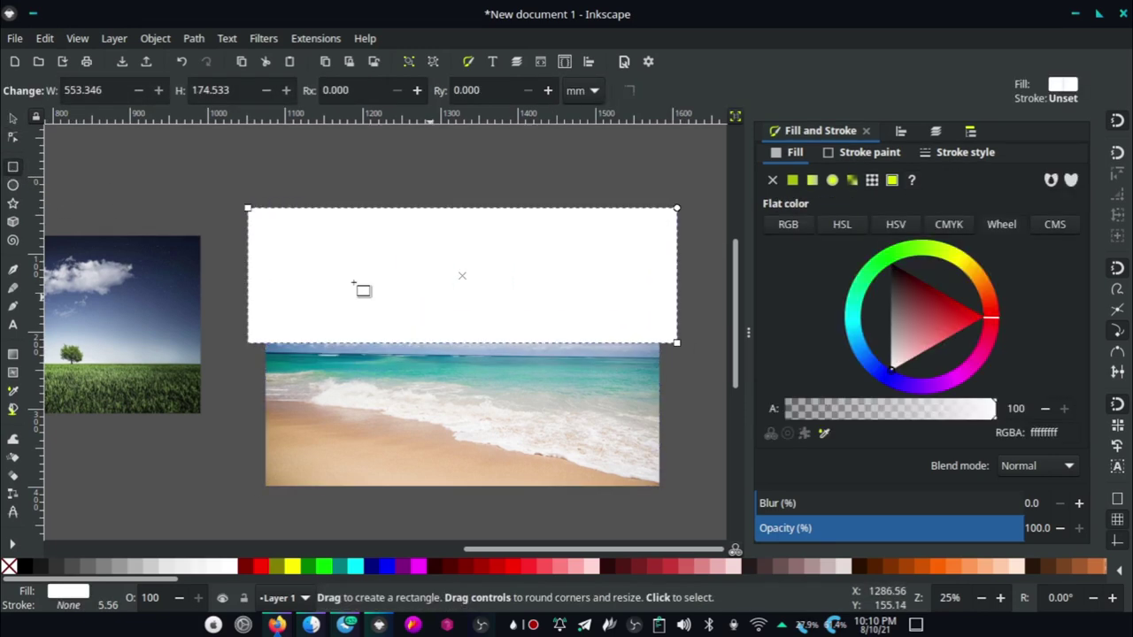
click(13, 117)
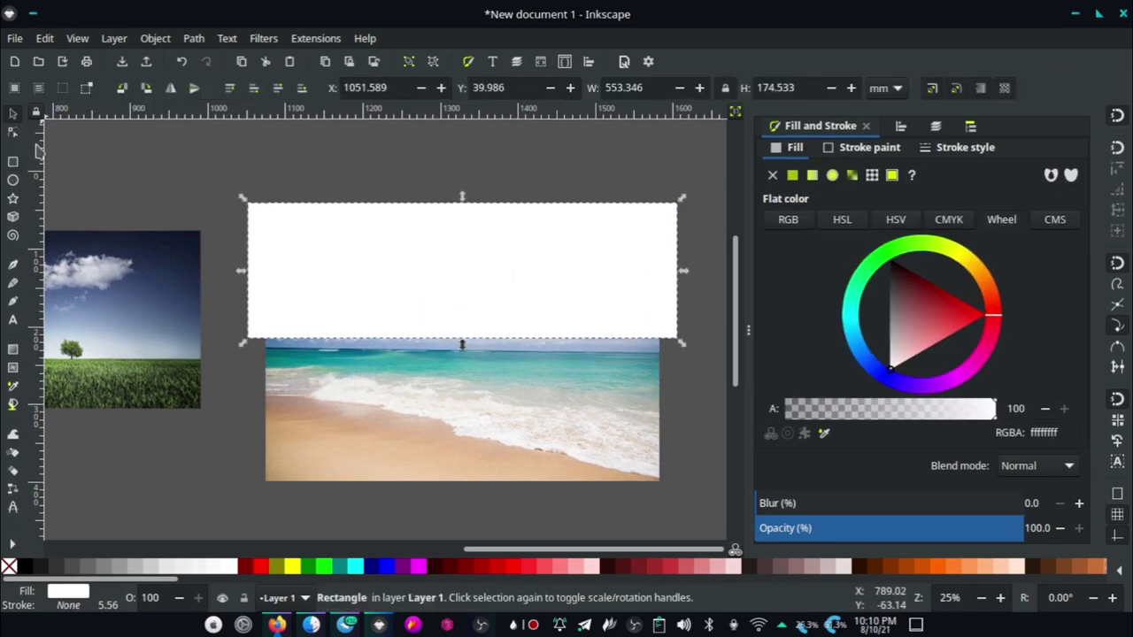
shift+click(430, 404)
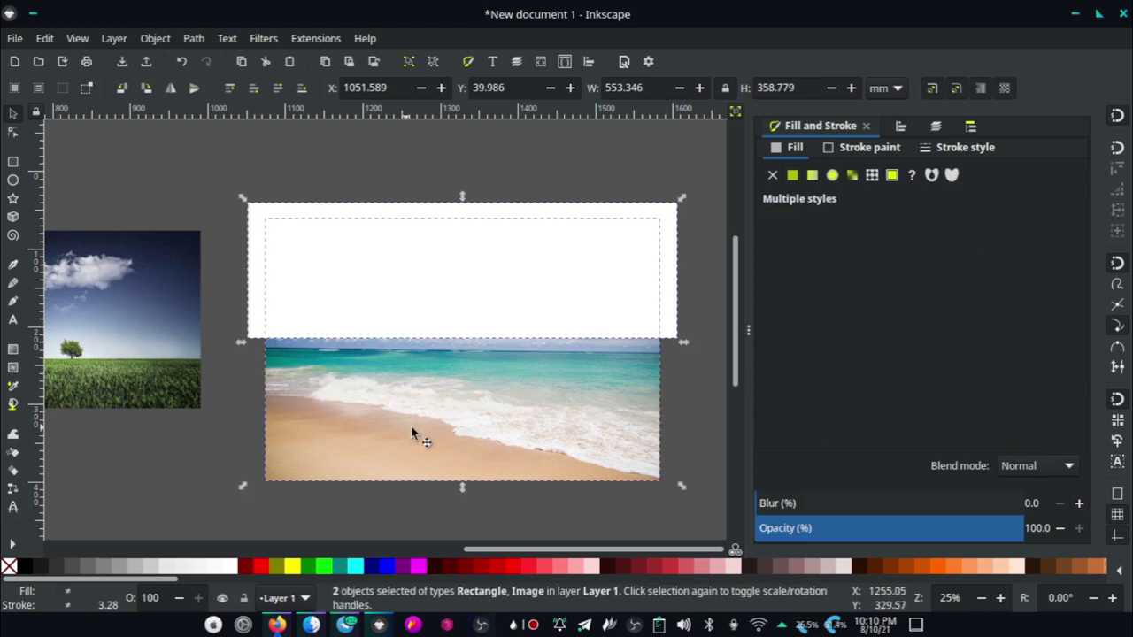
right_click(436, 385)
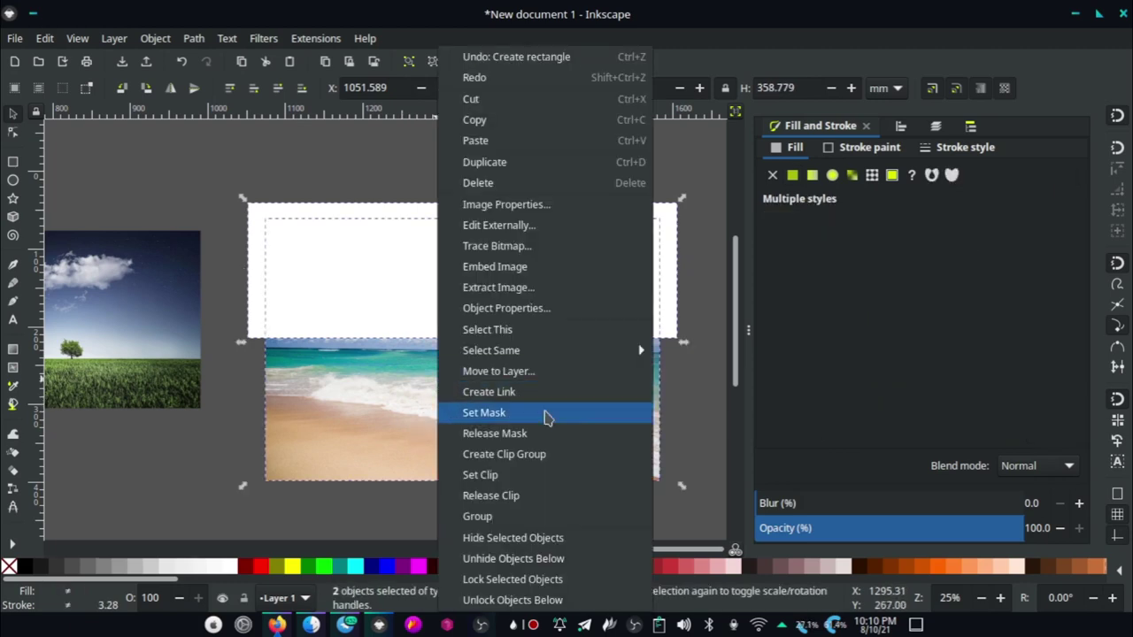
click(517, 479)
mouse_move(647, 387)
mouse_down()
mouse_move(574, 354)
mouse_move(208, 345)
mouse_up()
Place the sky strip above the field photo and scale it to that photo's width.
scroll(507, 363, down, 2)
scroll(477, 337, up, 2)
mouse_move(487, 340)
mouse_down()
mouse_move(468, 324)
mouse_move(457, 331)
mouse_up()
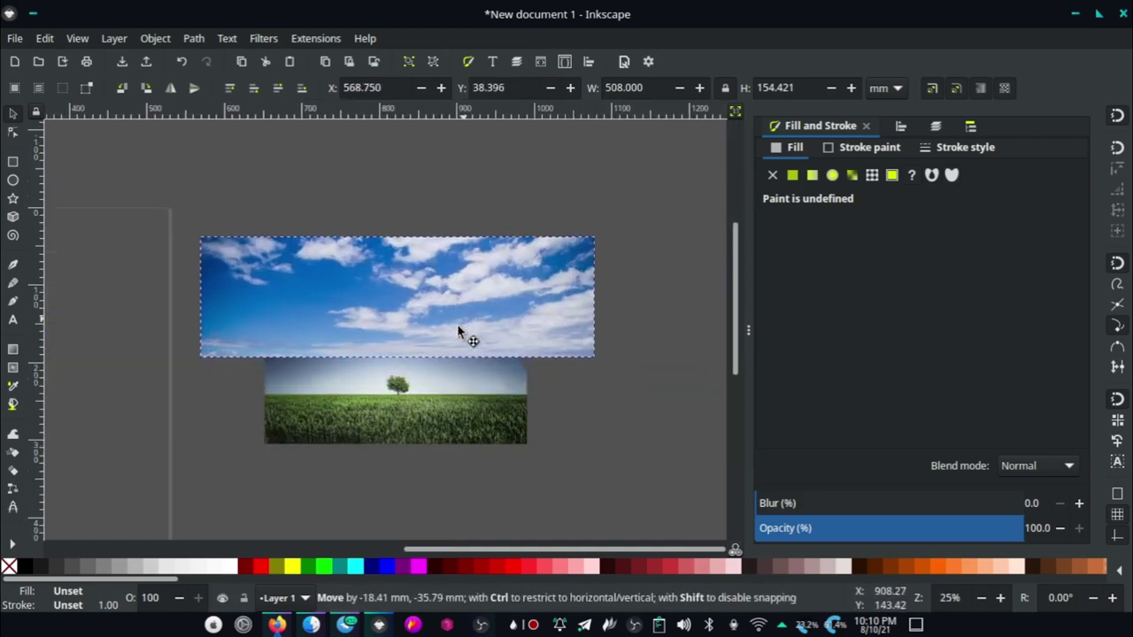
drag(593, 243, 536, 263)
scroll(685, 314, up, 2)
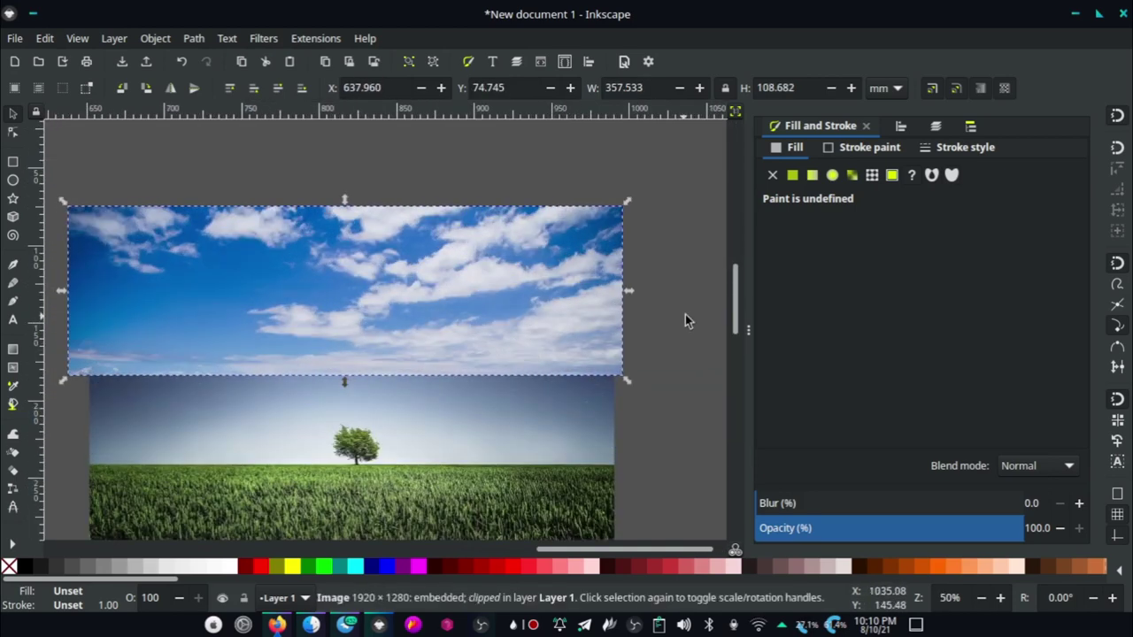
scroll(685, 315, down, 1)
click(685, 314)
Move the sky strip off to the right of the field photo.
scroll(466, 306, down, 1)
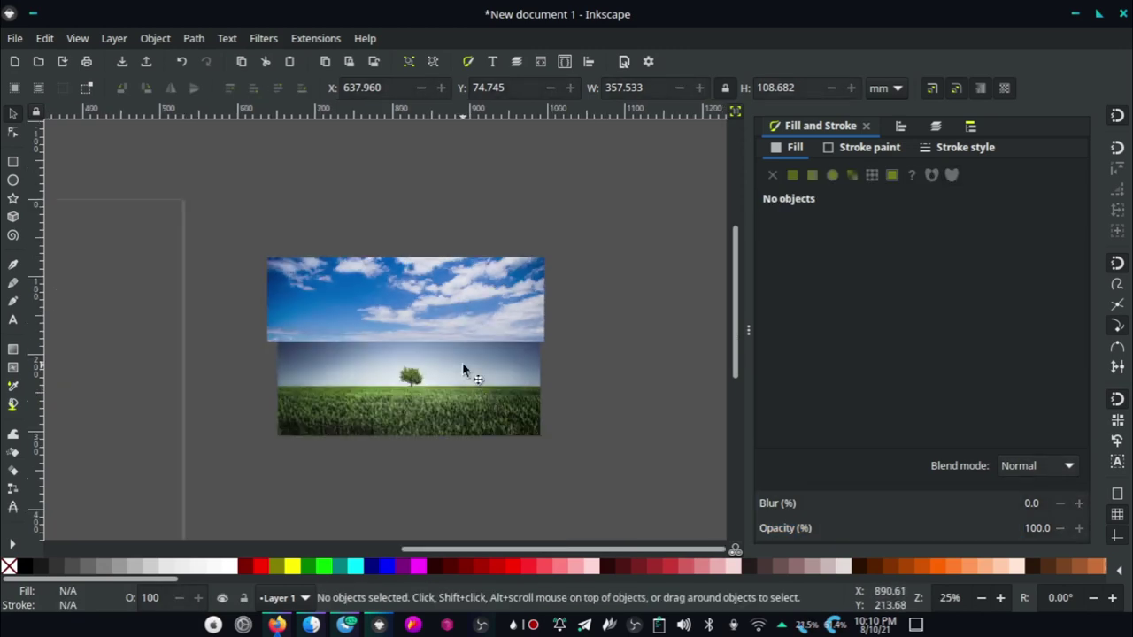
scroll(399, 314, down, 3)
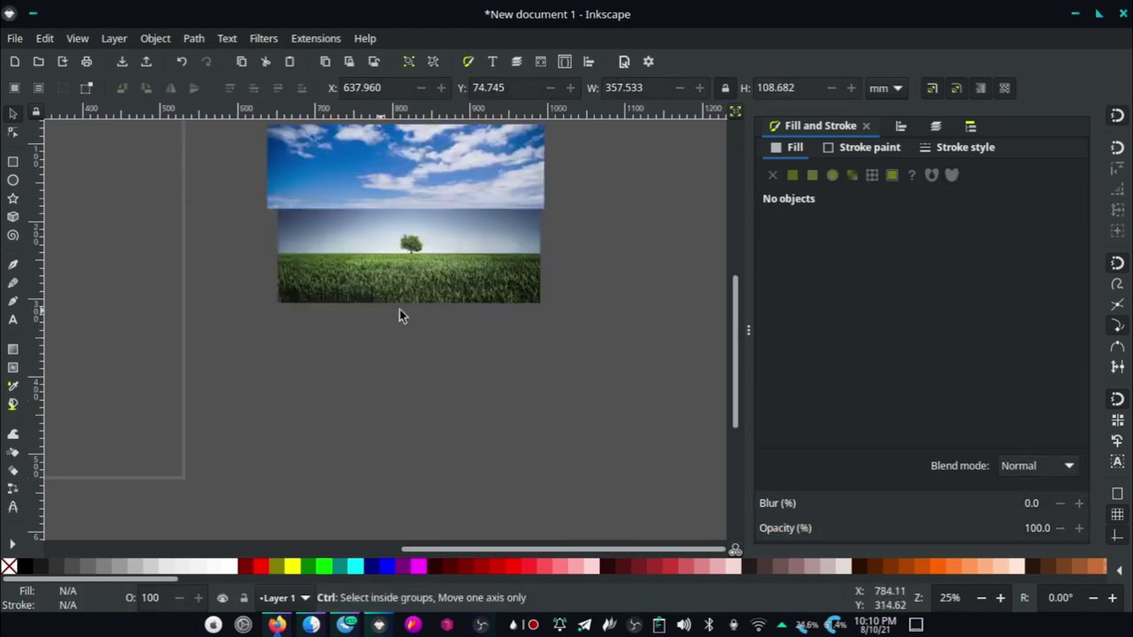
ctrl+scroll(306, 322, down, 2)
ctrl+scroll(306, 322, down, 1)
ctrl+scroll(340, 275, up, 1)
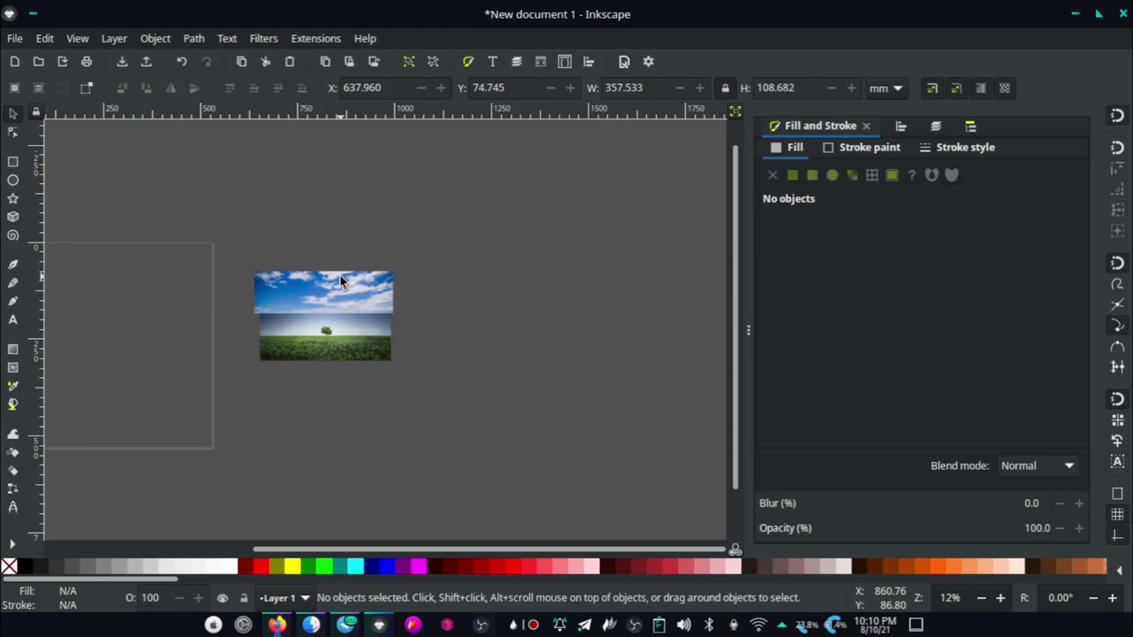
click(309, 307)
drag(309, 307, 493, 307)
click(477, 244)
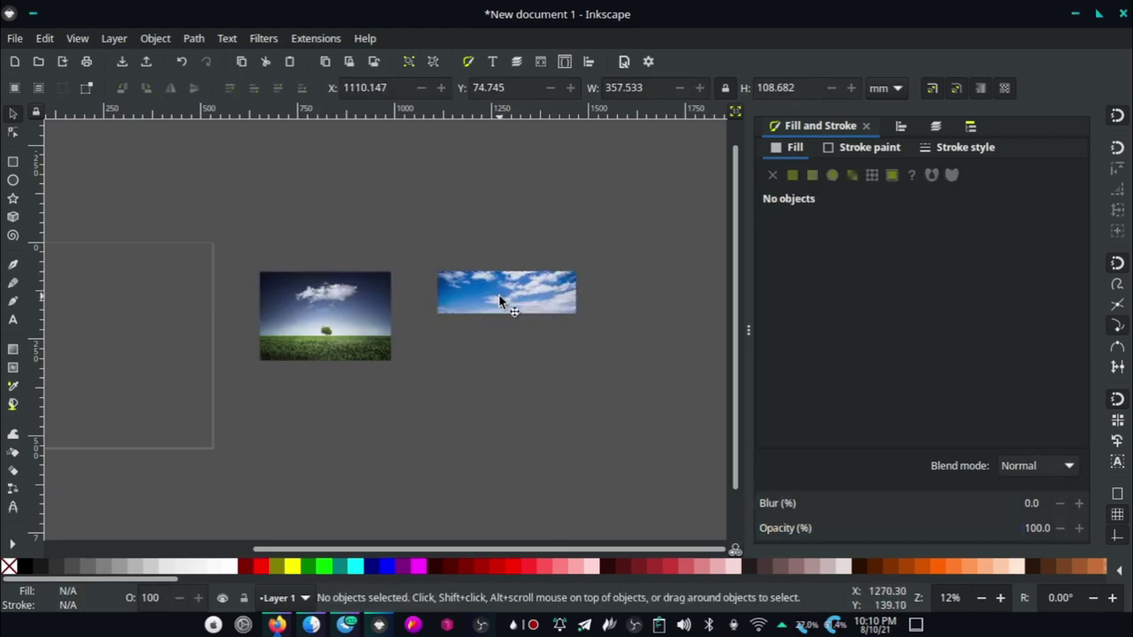
ctrl+scroll(510, 299, up, 3)
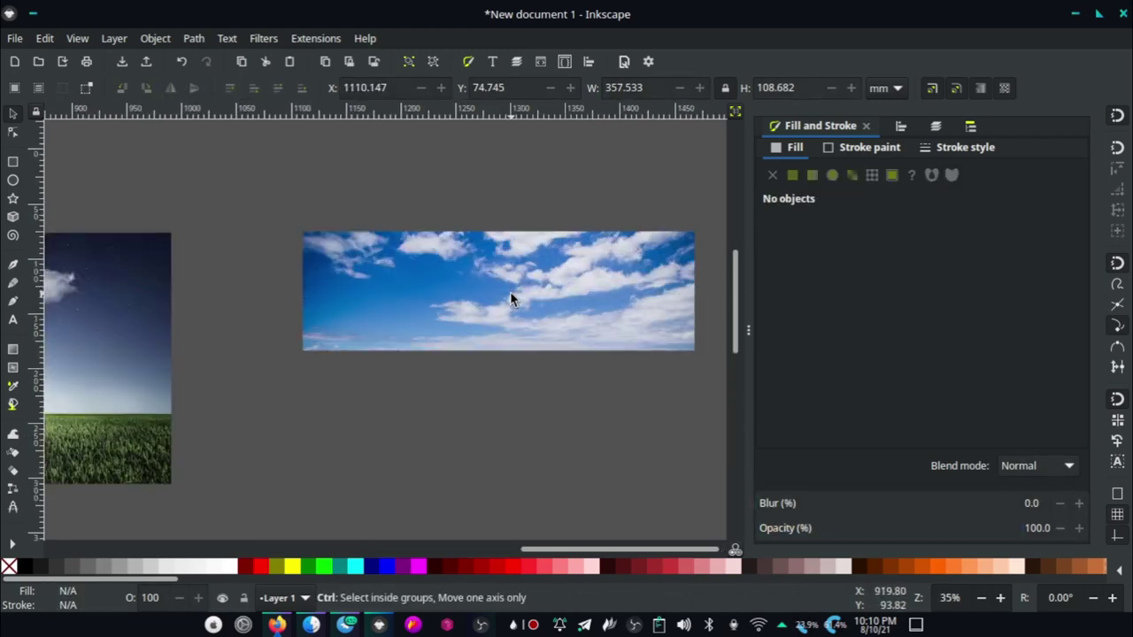
Release the clip on the sky strip to restore the full beach photo.
right_click(509, 299)
click(572, 497)
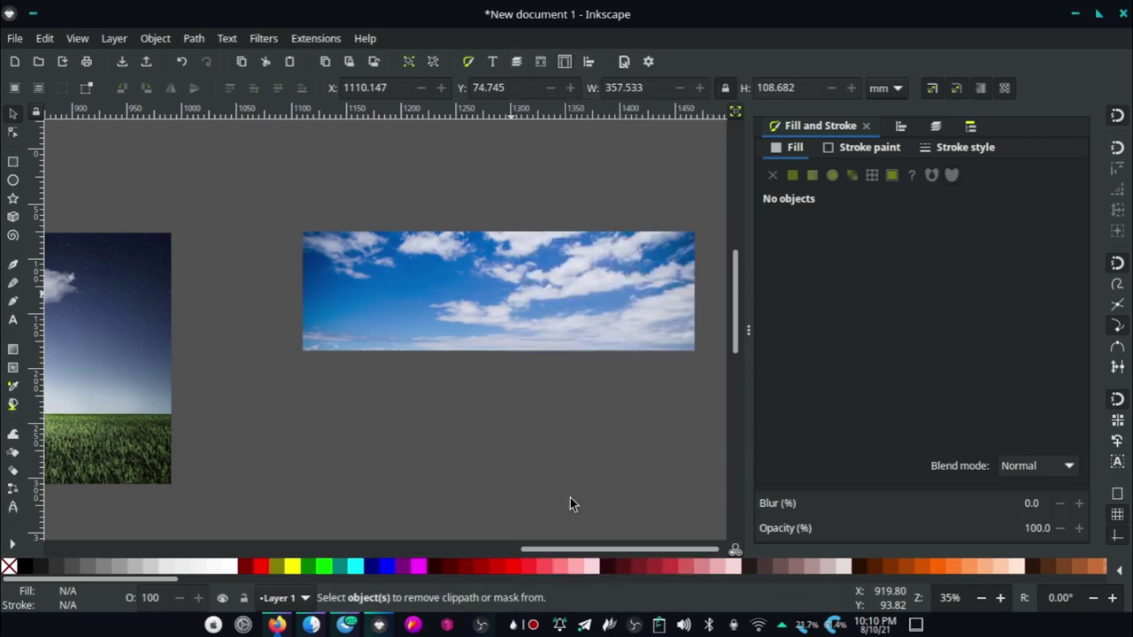
click(508, 328)
right_click(509, 329)
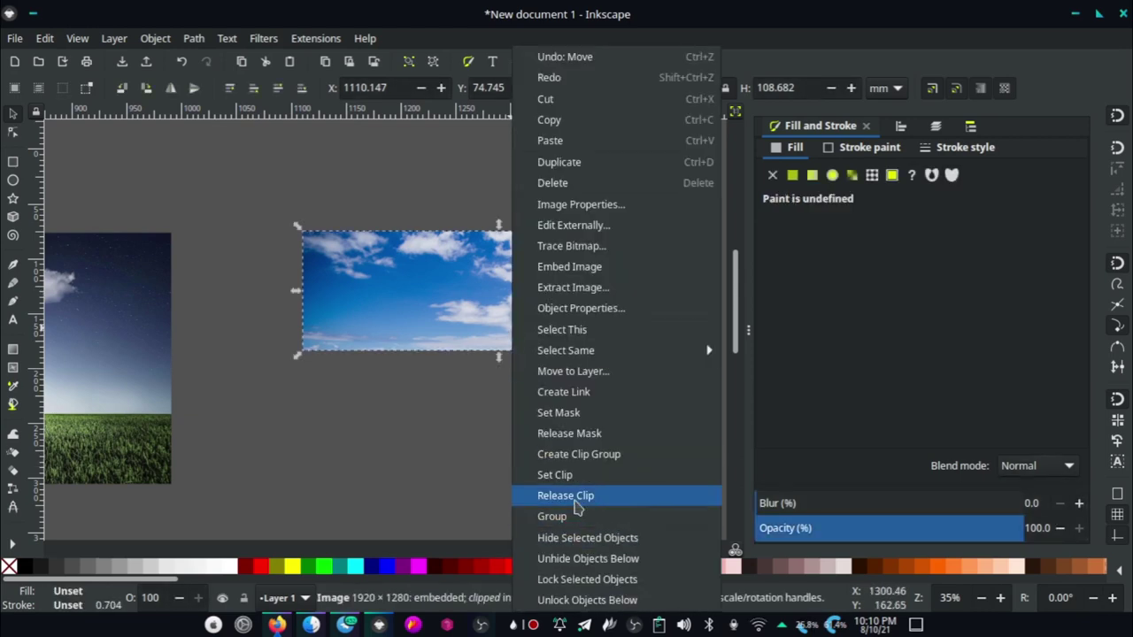
click(566, 497)
Move the white rectangle off to the right of the beach photo.
click(384, 205)
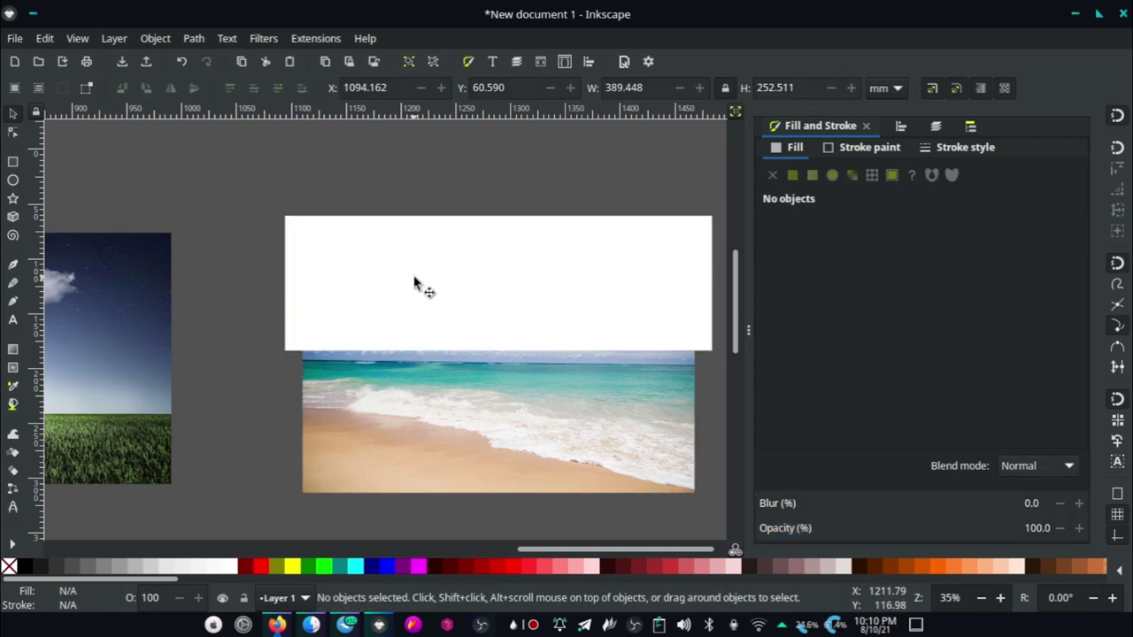
scroll(301, 318, down, 2)
click(345, 314)
drag(345, 314, 611, 308)
scroll(488, 304, up, 1)
scroll(487, 303, up, 1)
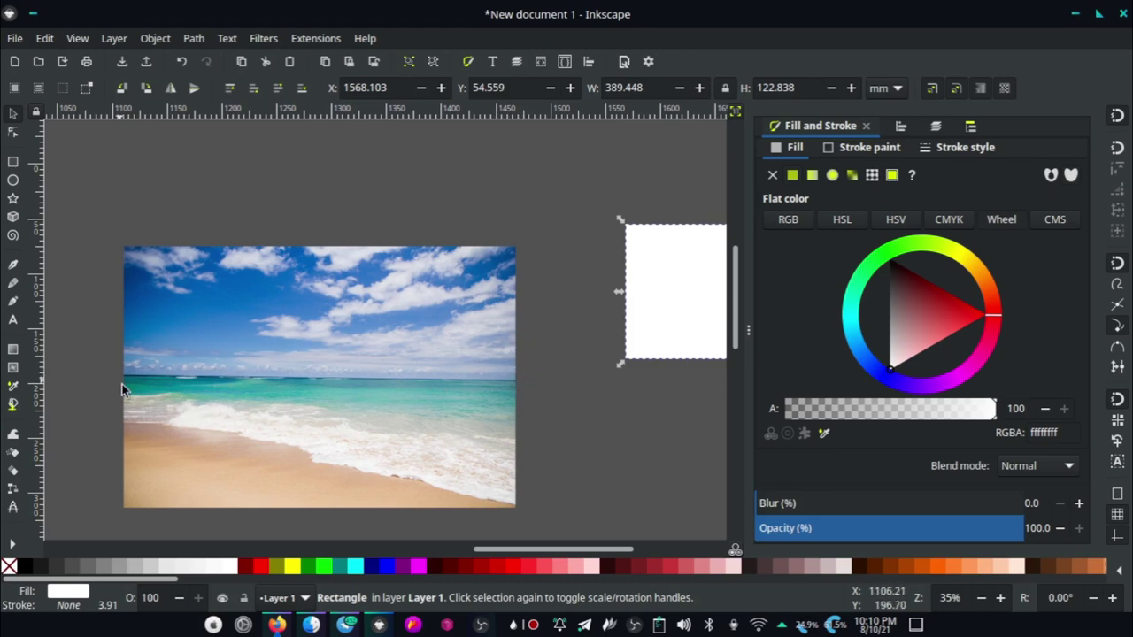
Move the white rectangle over the beach photo's top and give it a top-to-bottom linear gradient.
scroll(208, 324, down, 1)
mouse_move(611, 308)
mouse_down()
mouse_move(228, 345)
mouse_move(446, 324)
mouse_up()
click(12, 350)
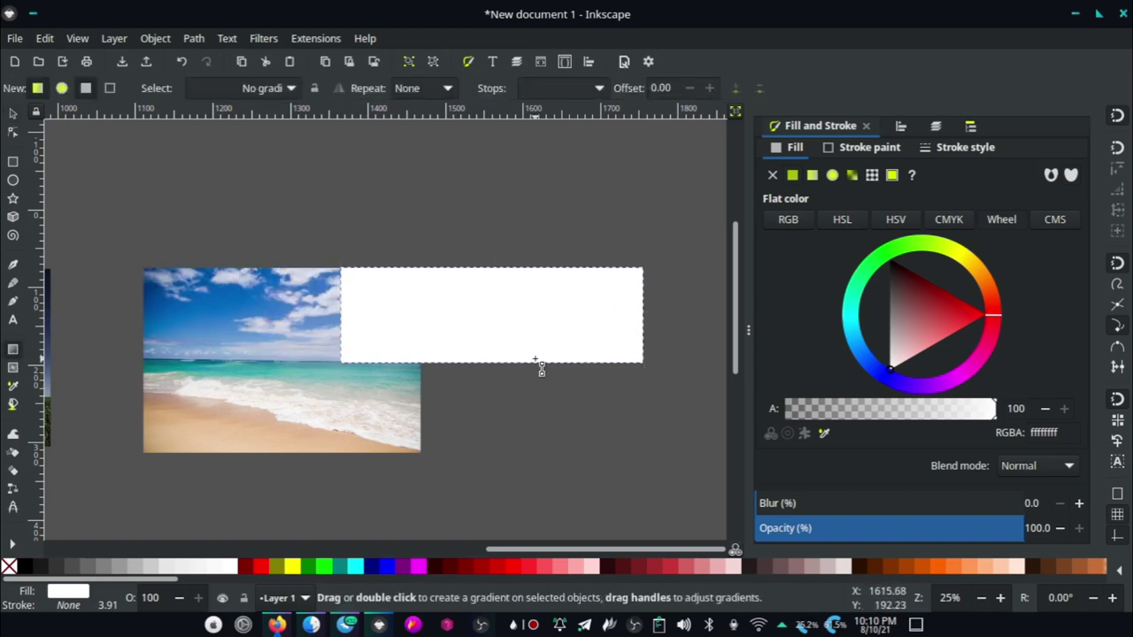
drag(479, 283, 478, 354)
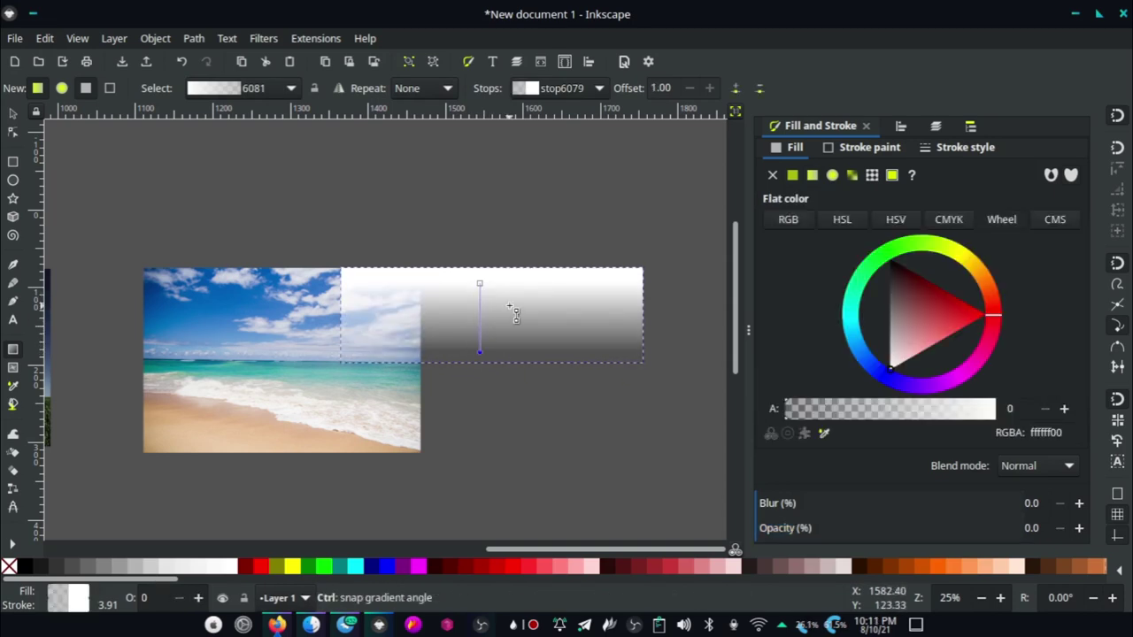
Set the gradient's bottom stop to black with alpha 100.
scroll(512, 310, up, 2)
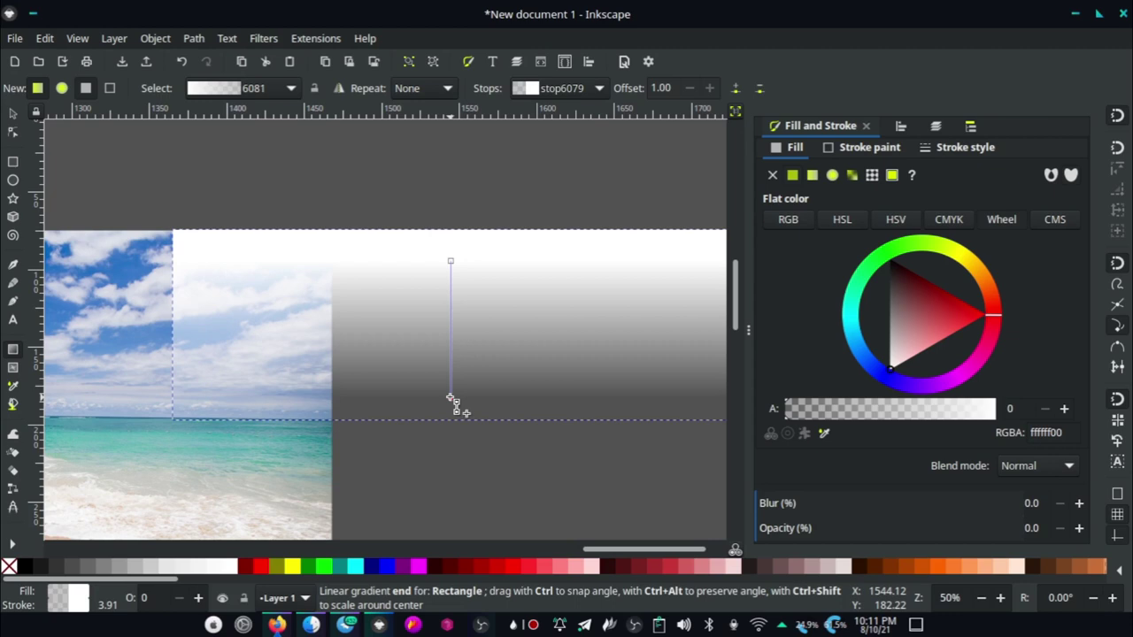
mouse_move(821, 413)
mouse_down()
mouse_move(930, 412)
mouse_move(766, 412)
mouse_up()
click(916, 317)
drag(917, 317, 862, 205)
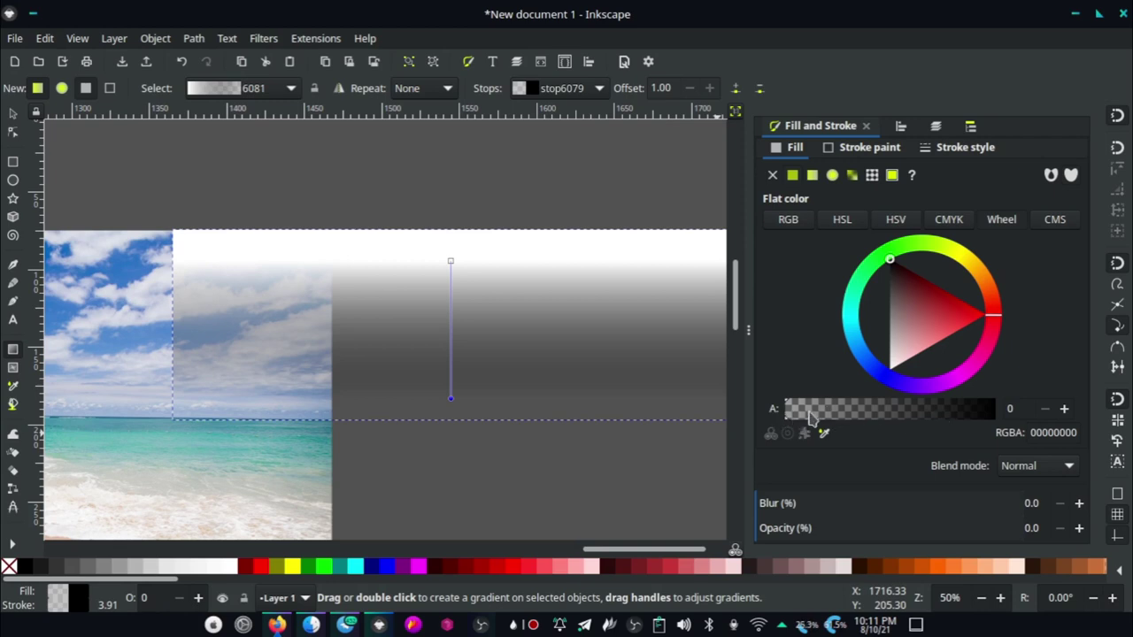
drag(816, 412, 1070, 413)
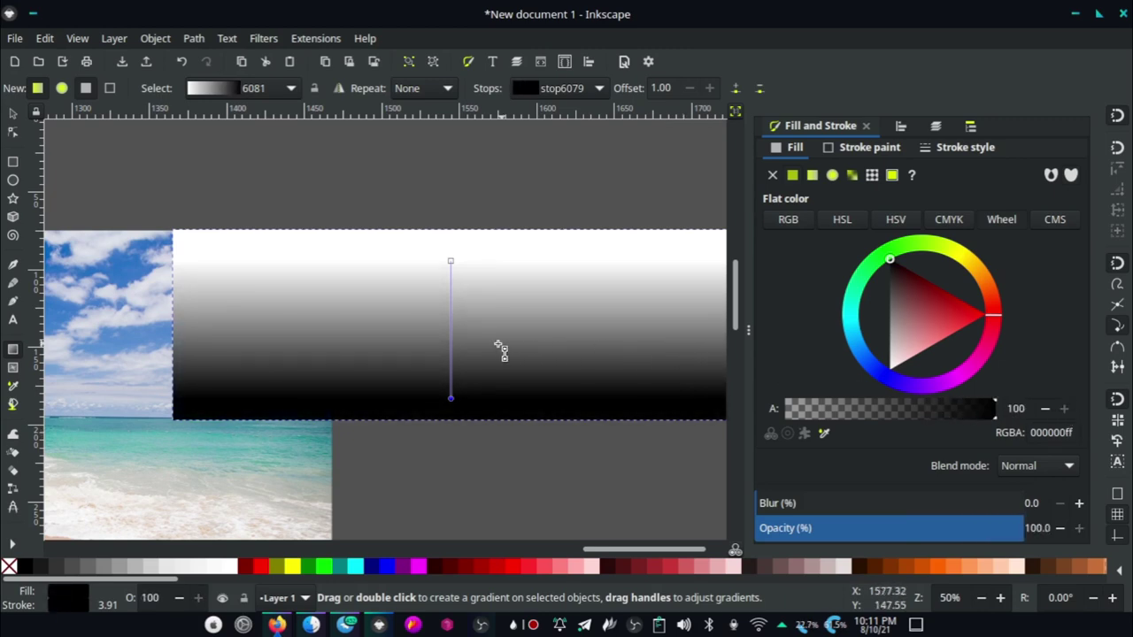
Align the gradient rectangle over the beach photo's sky and select both objects for masking.
click(14, 113)
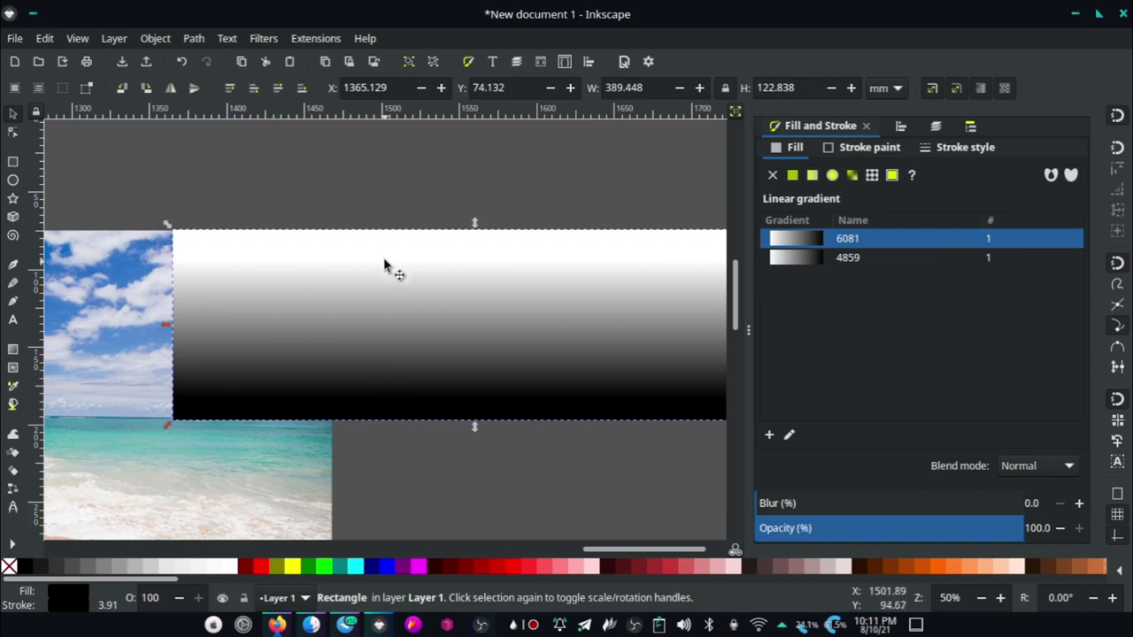
scroll(510, 362, down, 2)
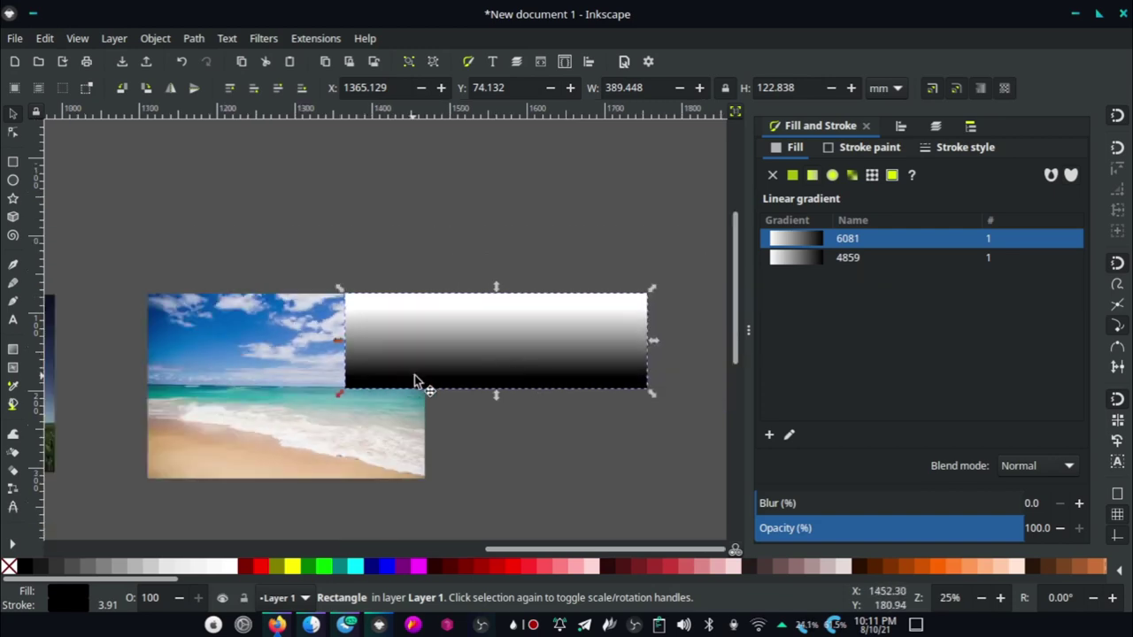
scroll(327, 382, up, 2)
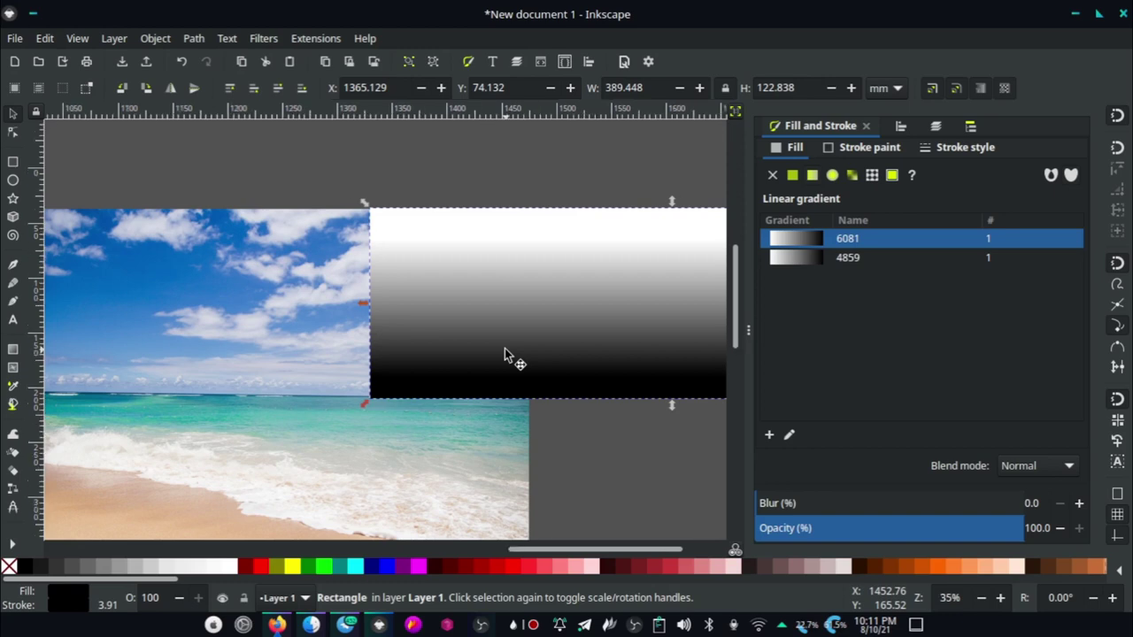
scroll(505, 354, down, 1)
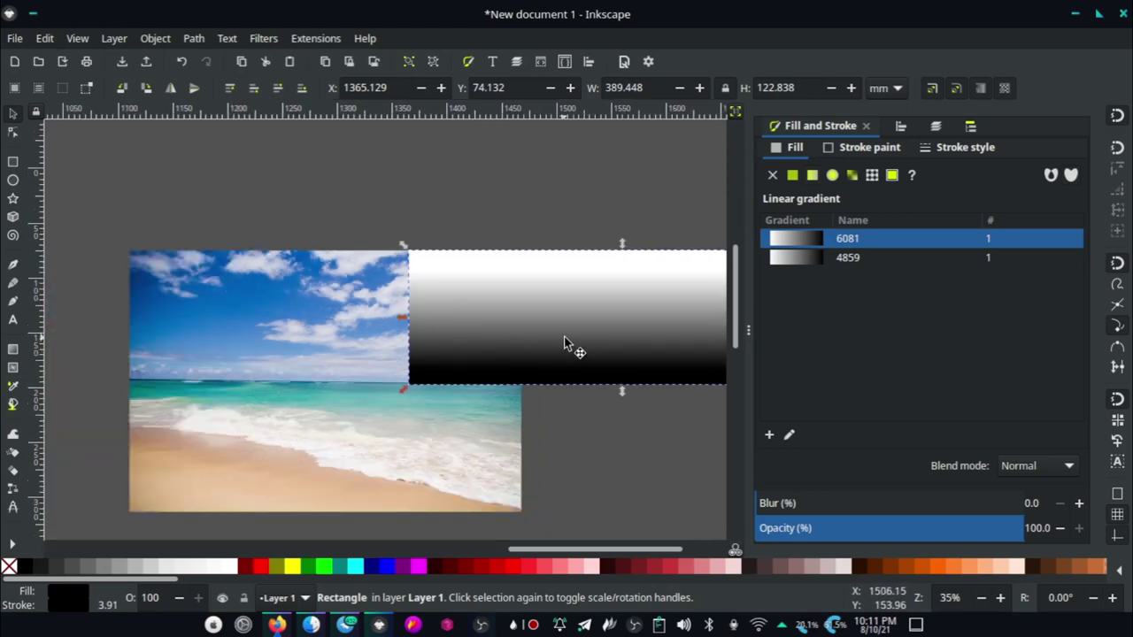
drag(592, 346, 300, 337)
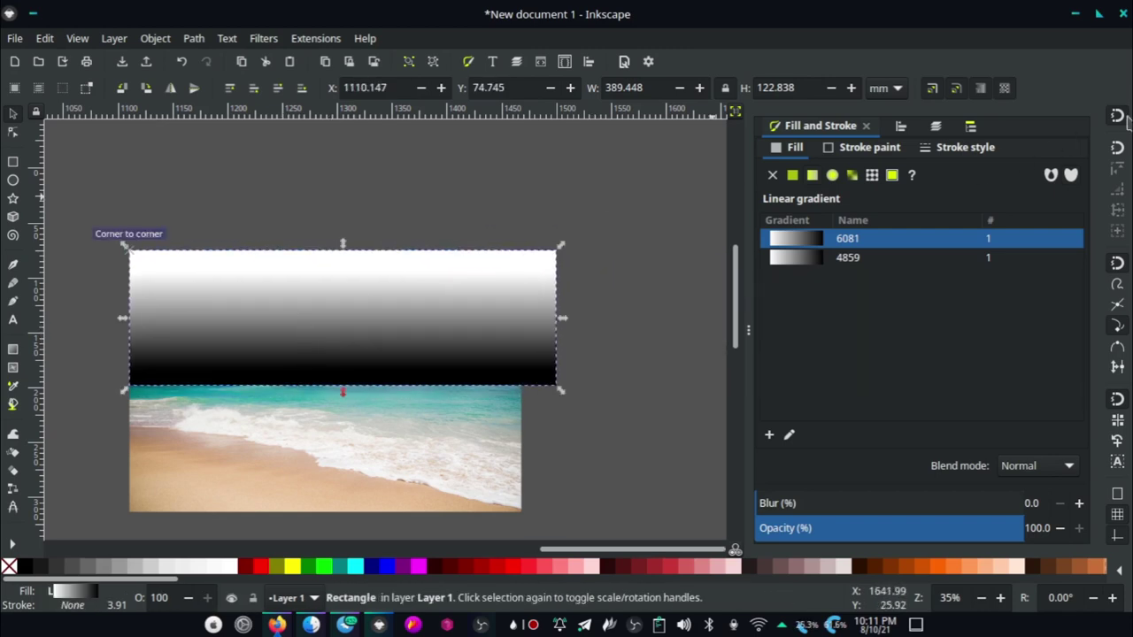
mouse_move(457, 321)
mouse_down()
mouse_move(412, 352)
mouse_move(424, 310)
mouse_up()
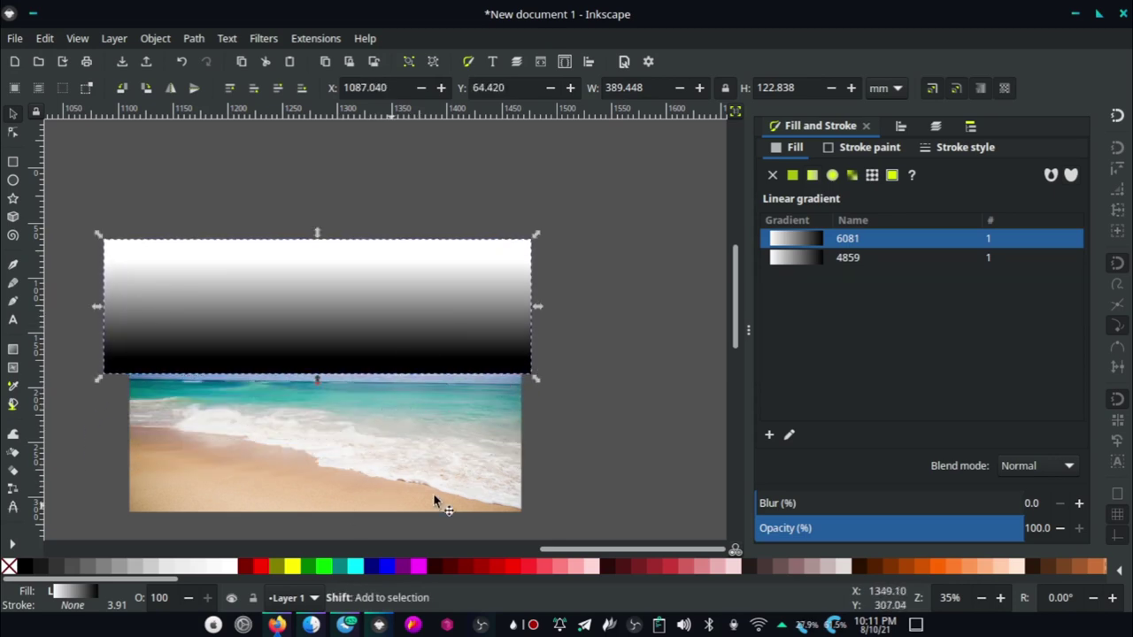
shift+click(383, 456)
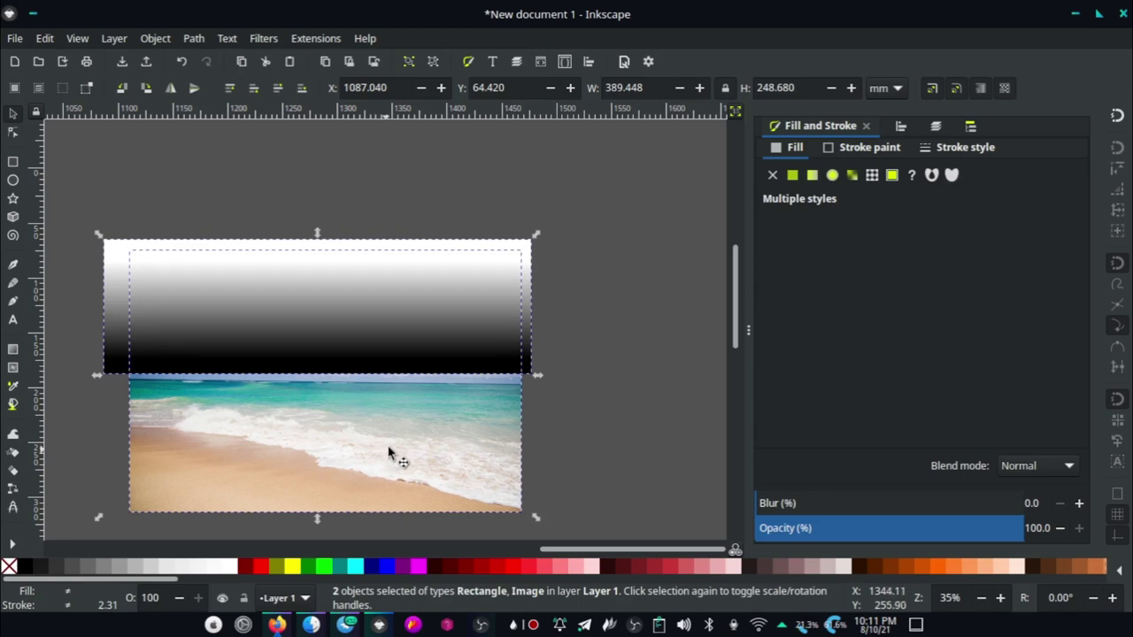
right_click(389, 451)
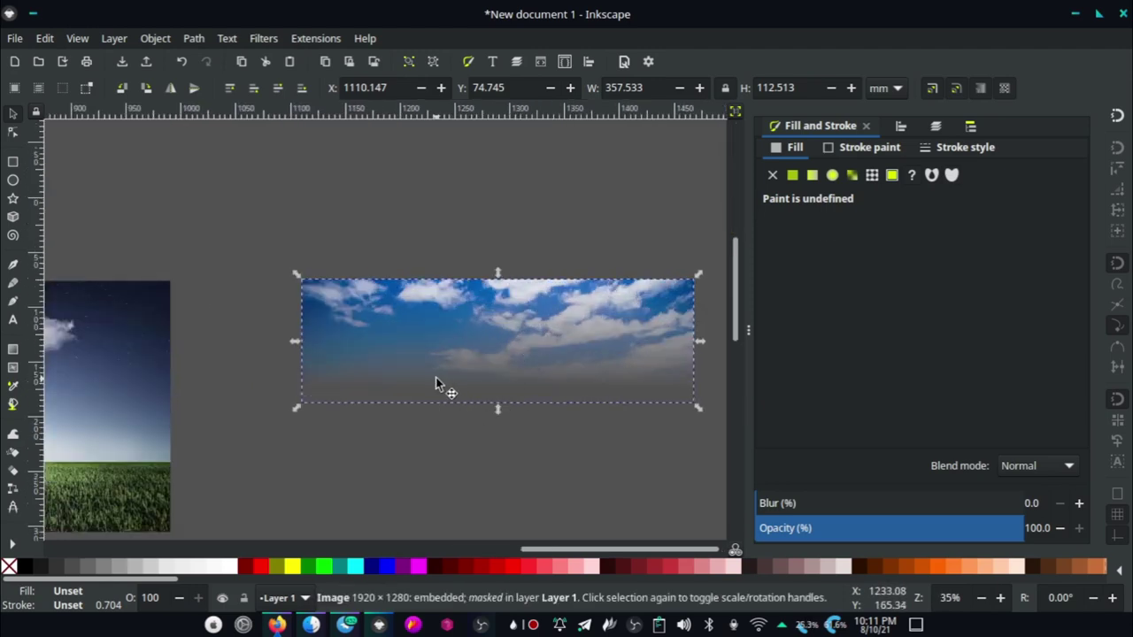
Drag the masked sky image onto the tree-and-field photo.
drag(467, 331, 234, 344)
ctrl+scroll(618, 389, down, 3)
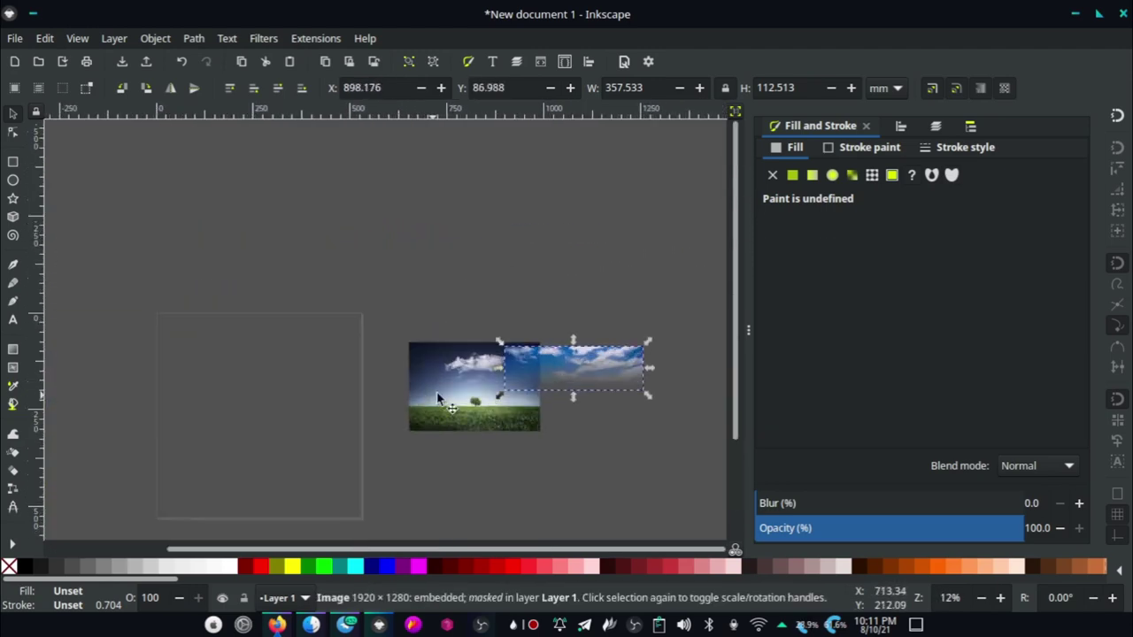
ctrl+scroll(543, 392, up, 3)
ctrl+scroll(544, 392, up, 2)
ctrl+scroll(452, 331, down, 2)
ctrl+scroll(472, 345, down, 2)
mouse_move(596, 329)
mouse_down()
mouse_move(443, 326)
mouse_move(426, 347)
mouse_move(366, 341)
mouse_up()
ctrl+scroll(442, 326, up, 2)
ctrl+scroll(385, 387, up, 2)
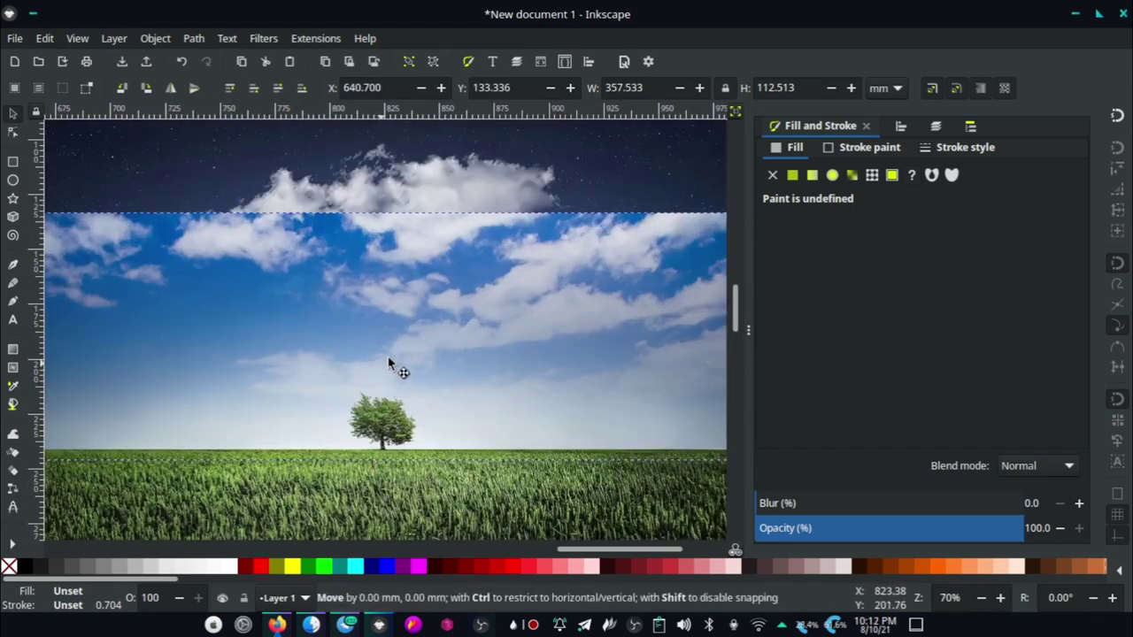
ctrl+scroll(366, 334, down, 2)
Nudge the faded sky into alignment over the tree photo's top and deselect to inspect the blend.
drag(442, 337, 453, 329)
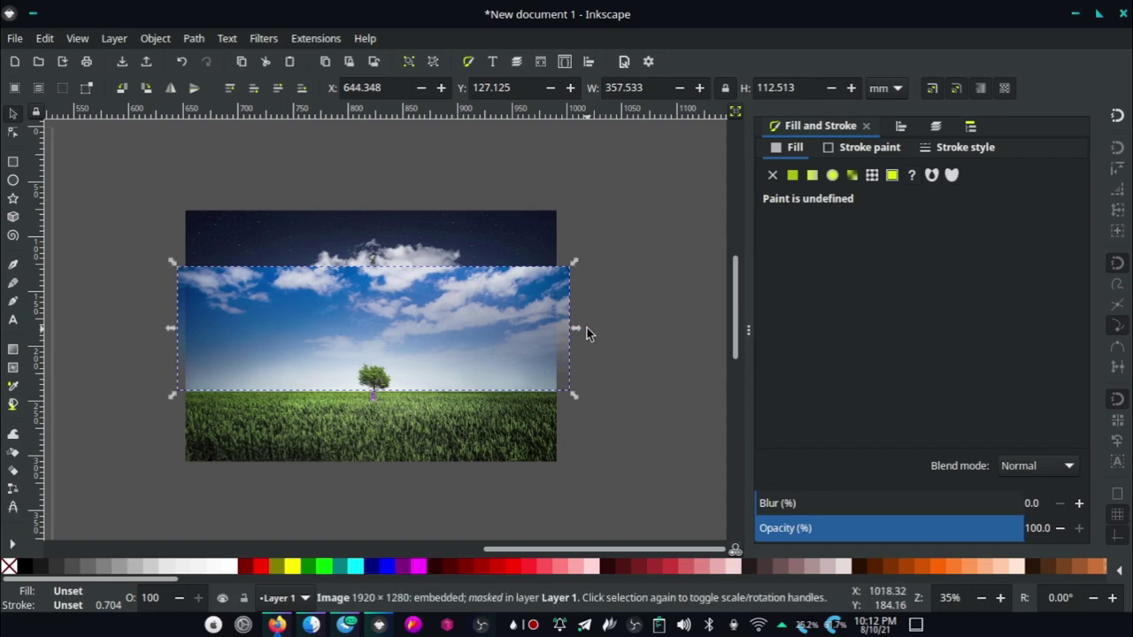
click(616, 335)
ctrl+scroll(460, 363, down, 2)
ctrl+scroll(425, 399, up, 2)
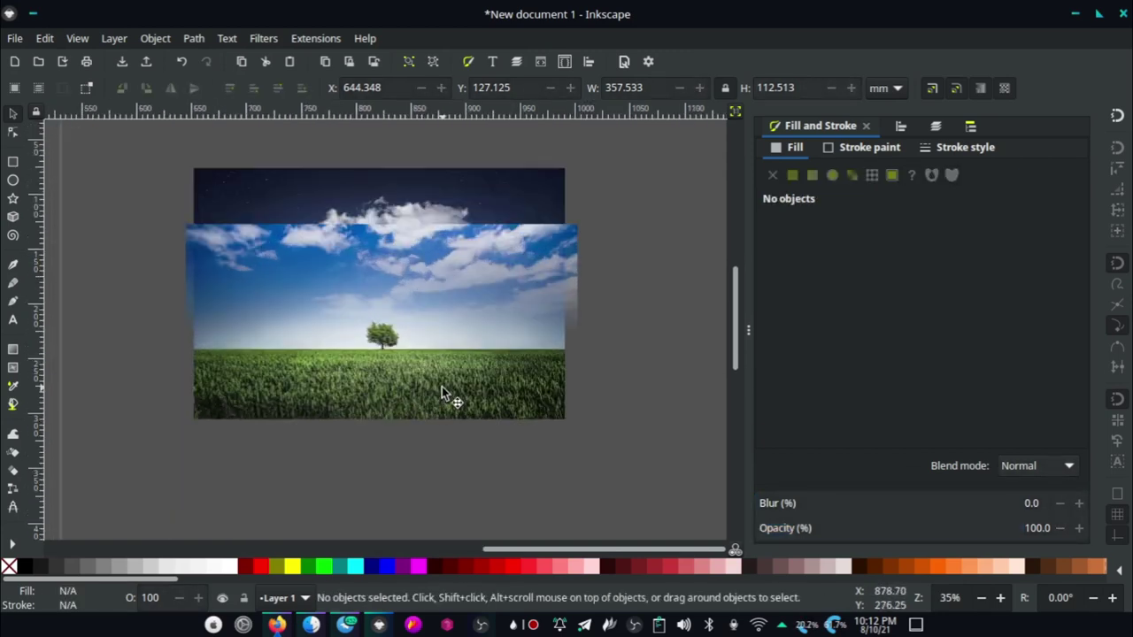
ctrl+scroll(389, 310, down, 2)
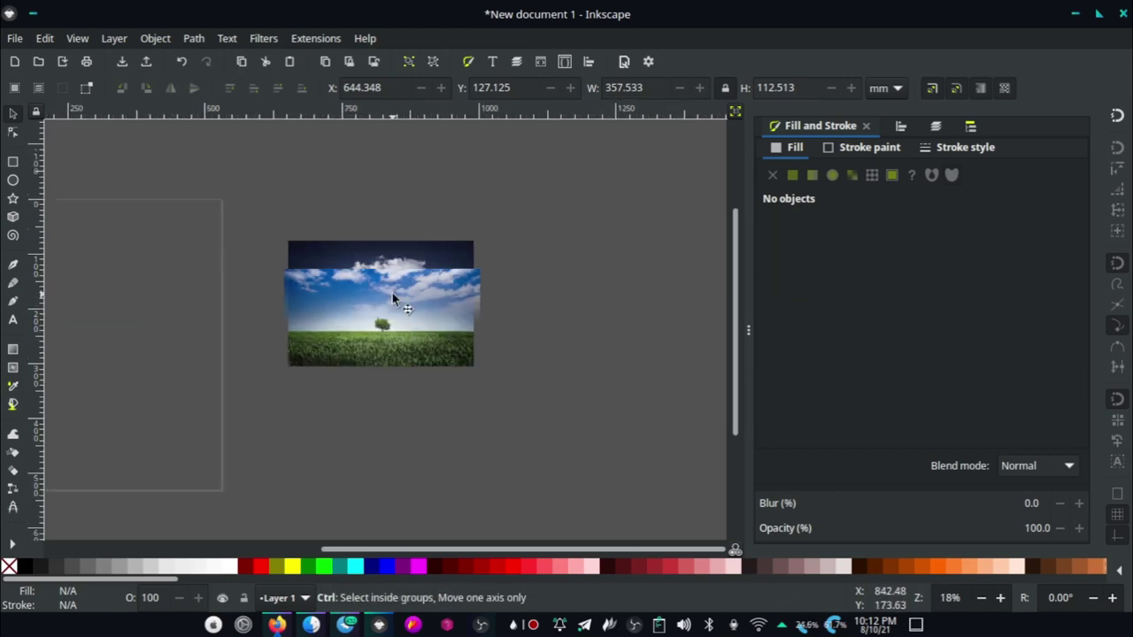
ctrl+scroll(392, 293, up, 1)
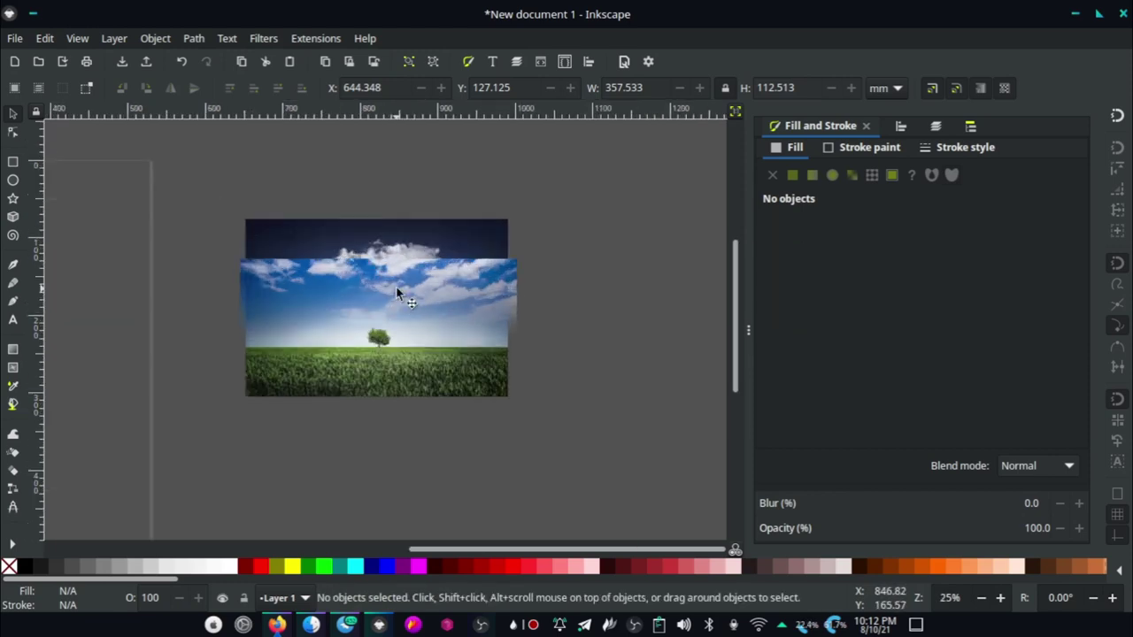
ctrl+scroll(354, 316, up, 1)
ctrl+scroll(372, 321, up, 1)
ctrl+scroll(248, 296, down, 2)
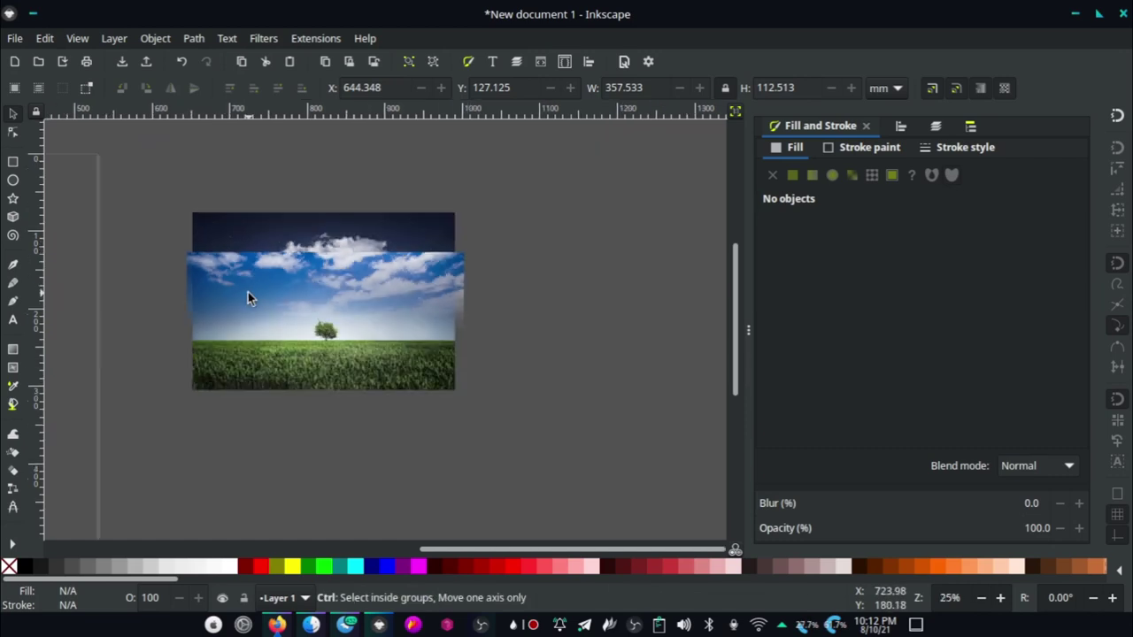
Draw a black rectangle covering the blended photo's crop area.
click(13, 164)
ctrl+scroll(301, 309, up, 2)
drag(109, 218, 595, 476)
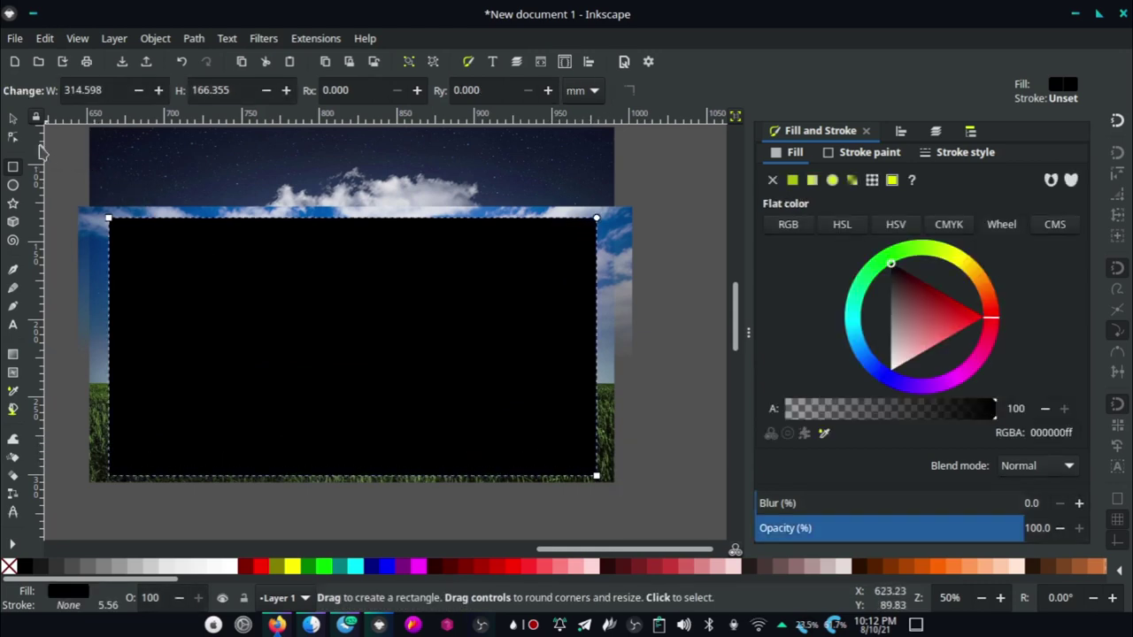
Select the black rectangle with both photos and show the Objects panel.
click(12, 117)
ctrl+scroll(273, 245, down, 2)
click(540, 174)
drag(559, 137, 54, 453)
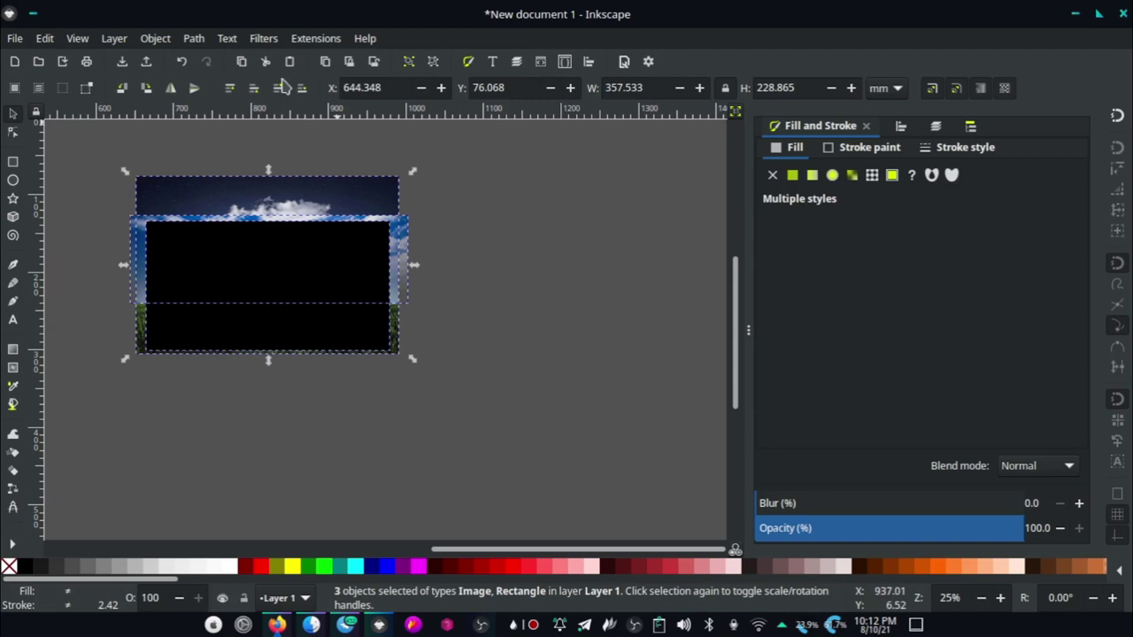
click(155, 39)
click(168, 54)
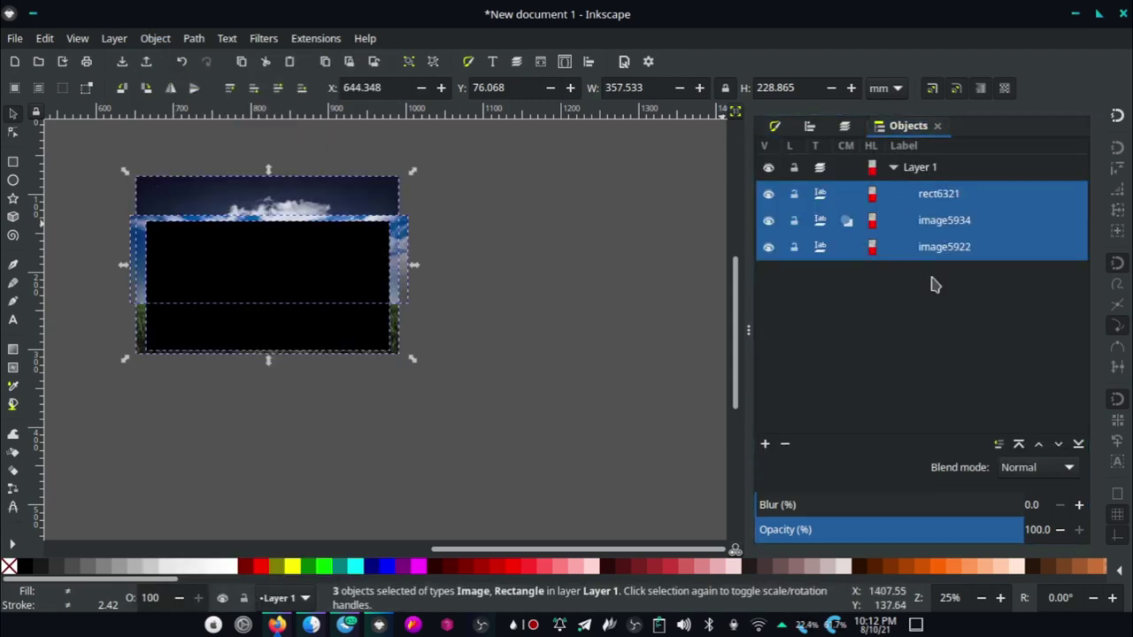
Apply Set Clip so the sky and tree photos are cropped to the black rectangle.
right_click(247, 276)
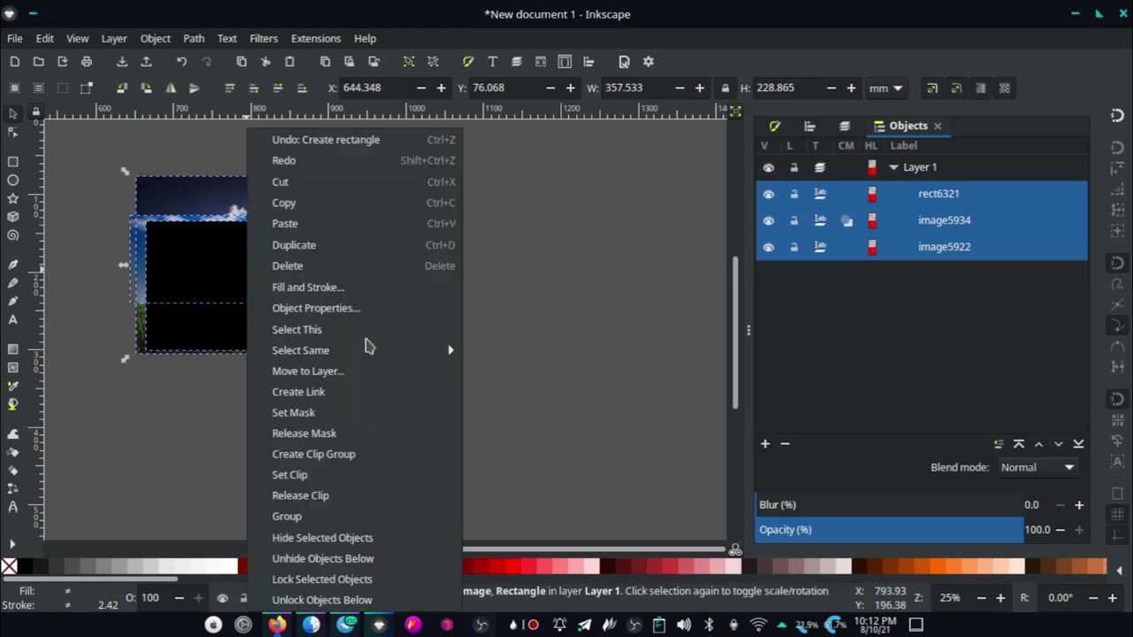
click(305, 476)
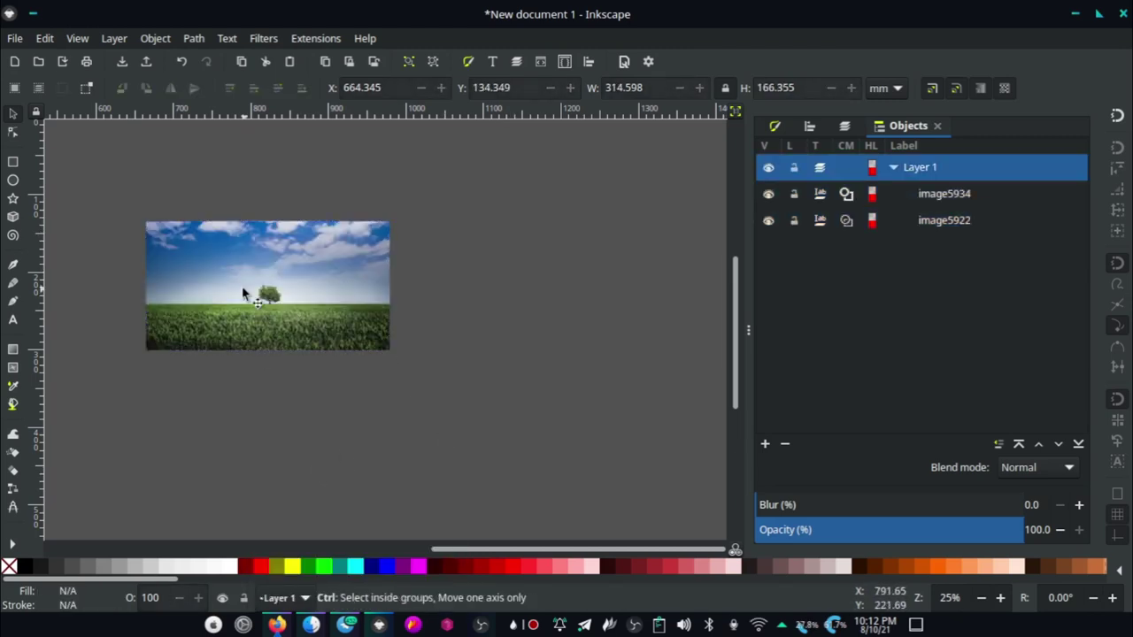
scroll(256, 292, up, 2)
scroll(448, 268, up, 1)
scroll(379, 319, down, 1)
scroll(382, 278, up, 2)
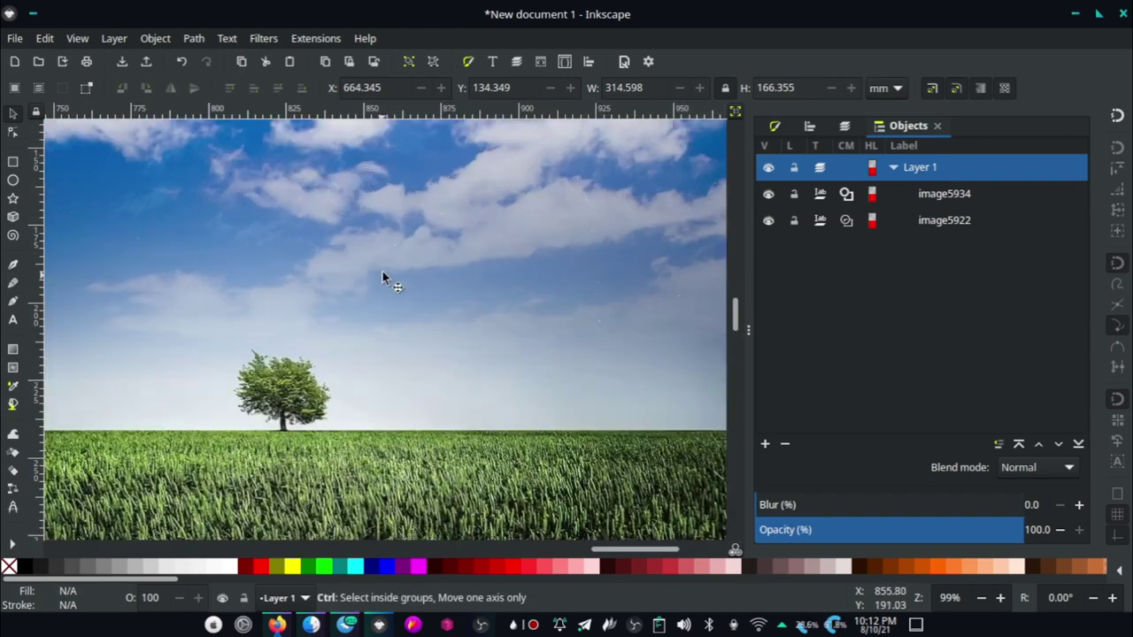
scroll(400, 288, down, 4)
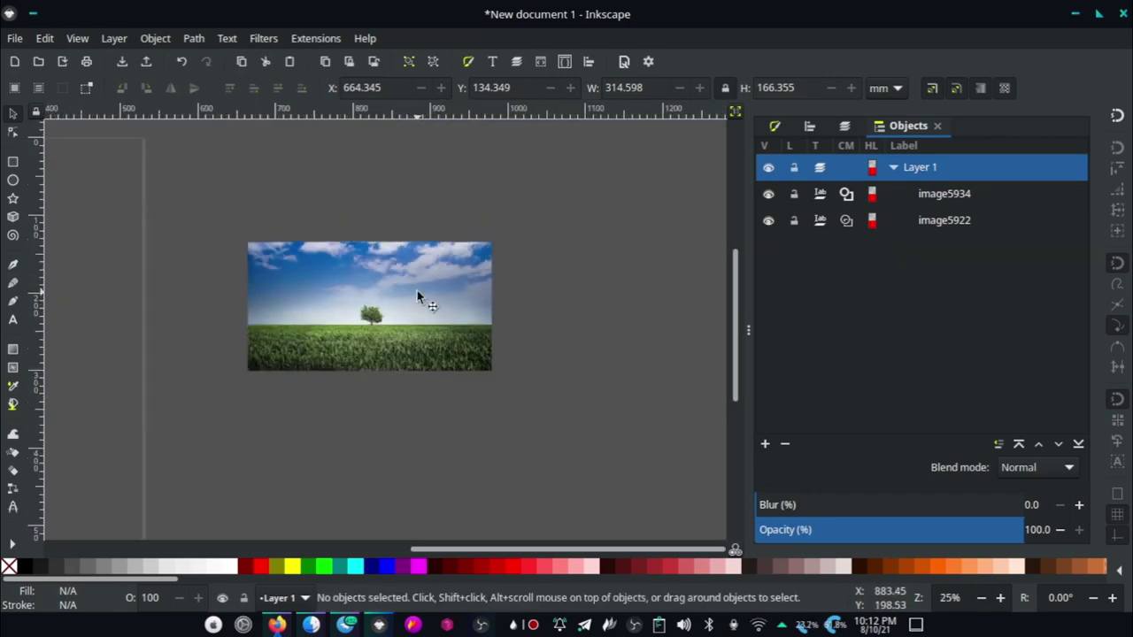
scroll(216, 292, down, 4)
Duplicate both clipped photos and move the copy off to the right.
click(256, 297)
right_click(252, 297)
click(552, 265)
drag(547, 215, 177, 416)
right_click(262, 319)
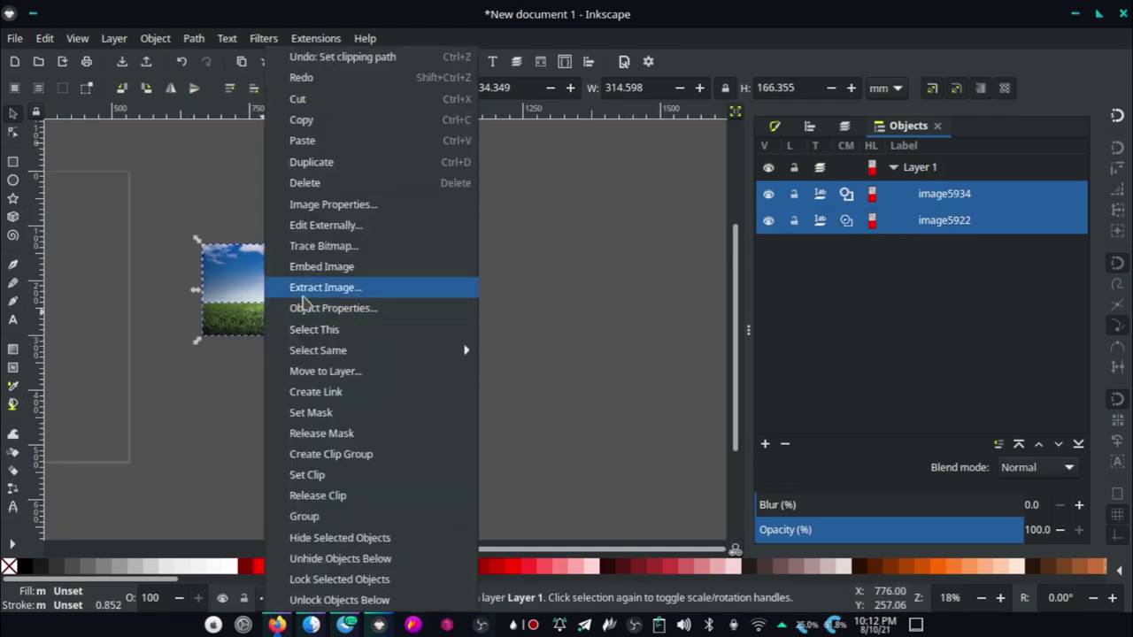
key(Escape)
key(ctrl+d)
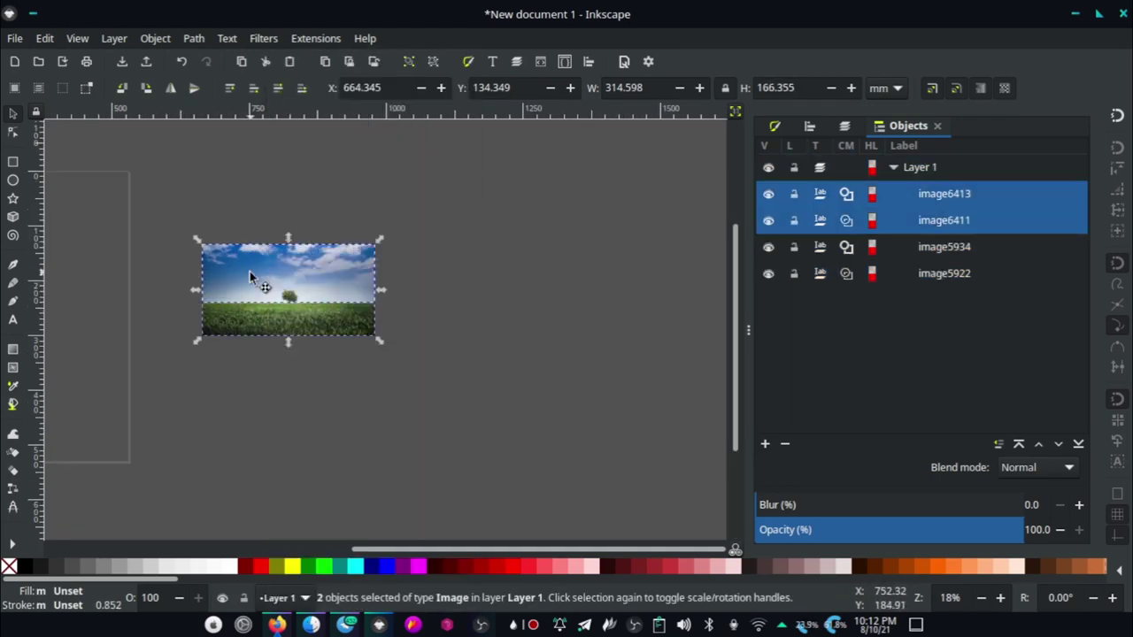
drag(268, 284, 598, 277)
Release the copy's clip and pull its black clipping rectangle down below the images.
right_click(597, 277)
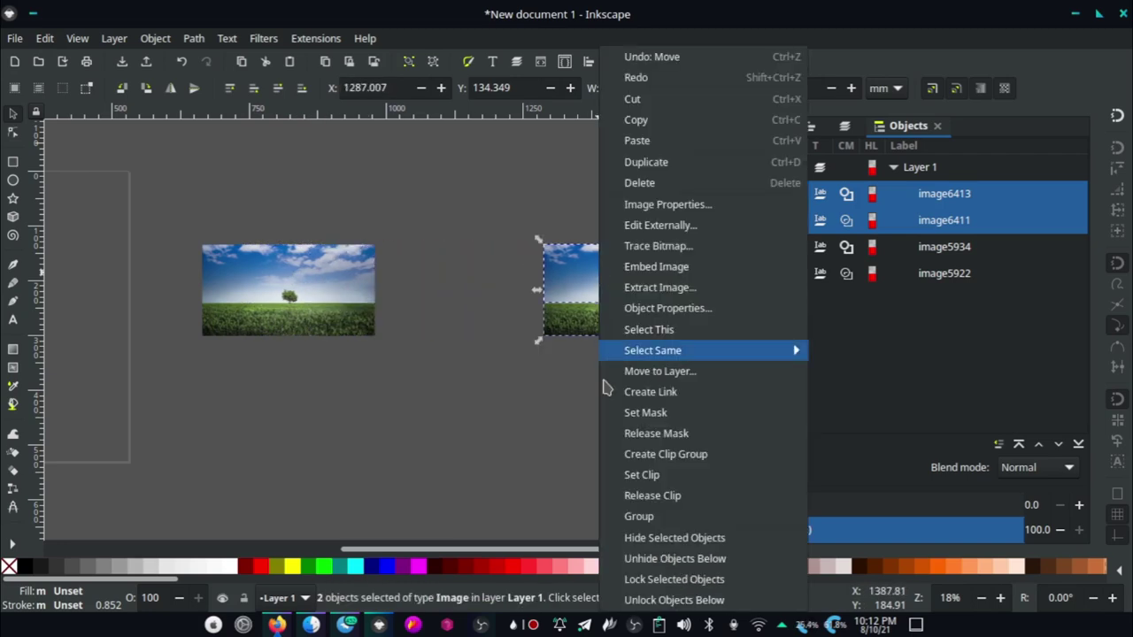
click(653, 497)
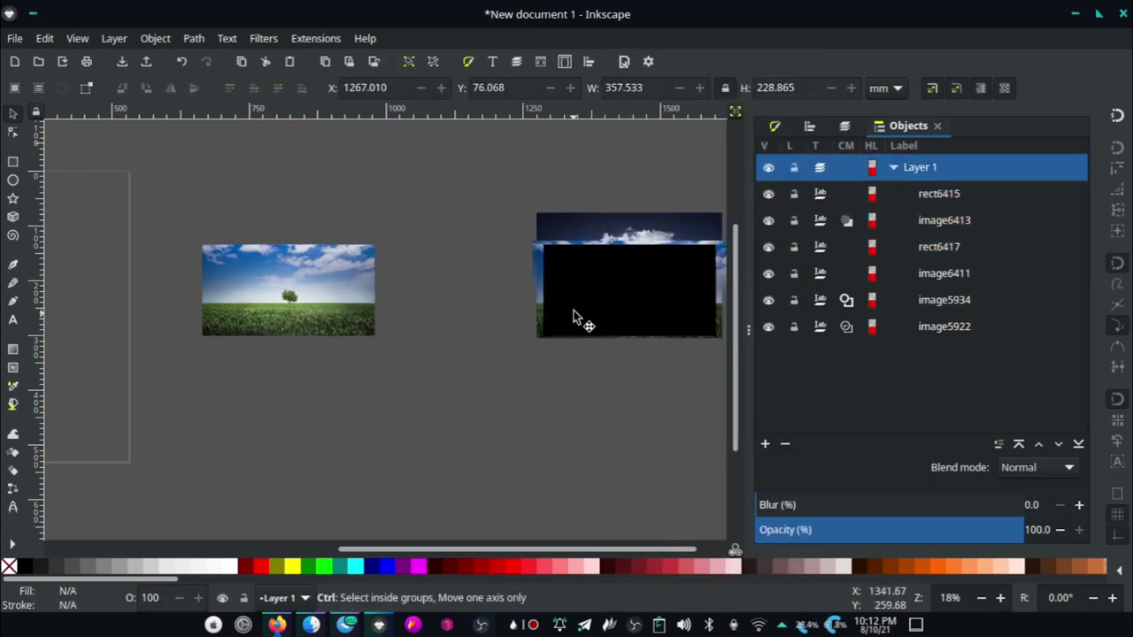
ctrl+scroll(620, 318, up, 2)
mouse_move(632, 297)
mouse_down()
mouse_move(596, 361)
mouse_move(513, 447)
mouse_up()
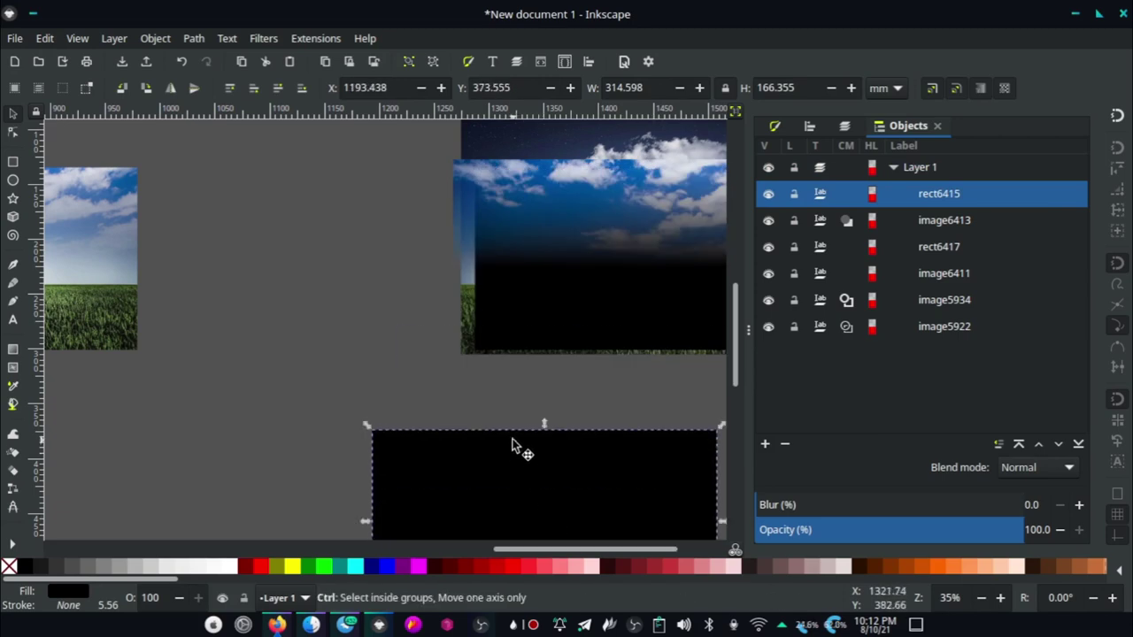
ctrl+scroll(518, 446, down, 2)
click(588, 369)
click(563, 224)
scroll(608, 372, up, 1)
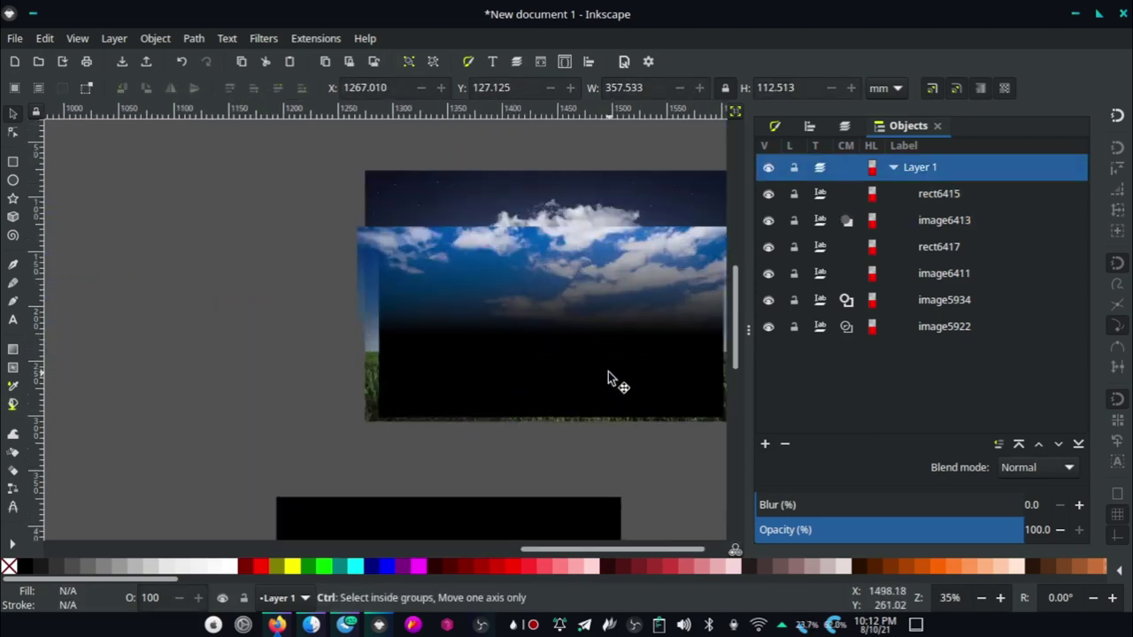
ctrl+scroll(549, 292, down, 1)
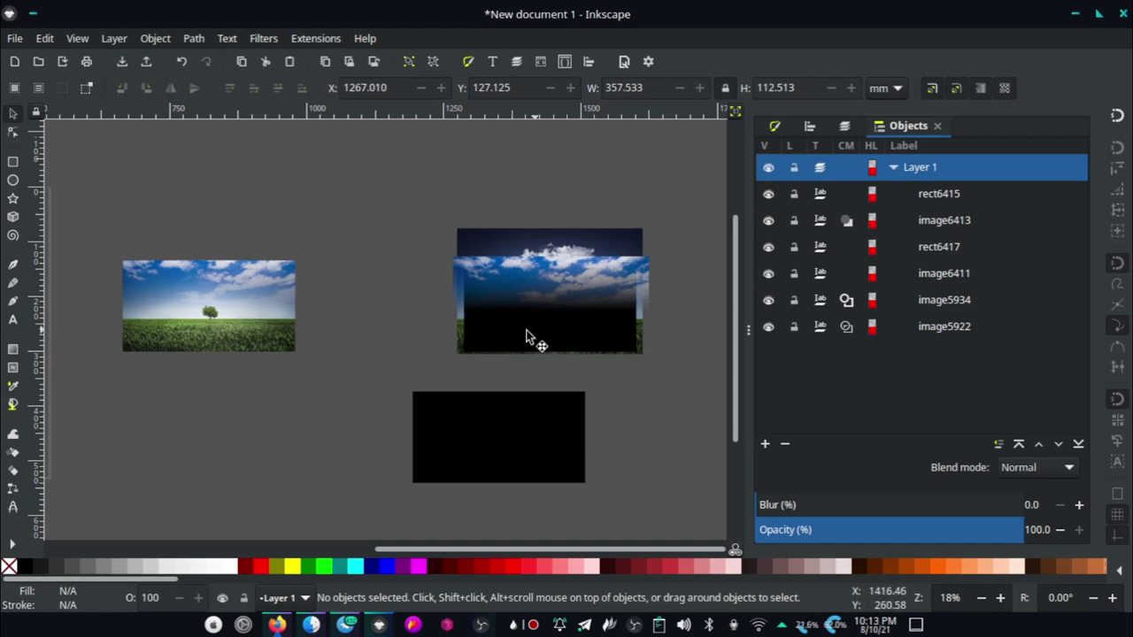
ctrl+scroll(147, 283, up, 2)
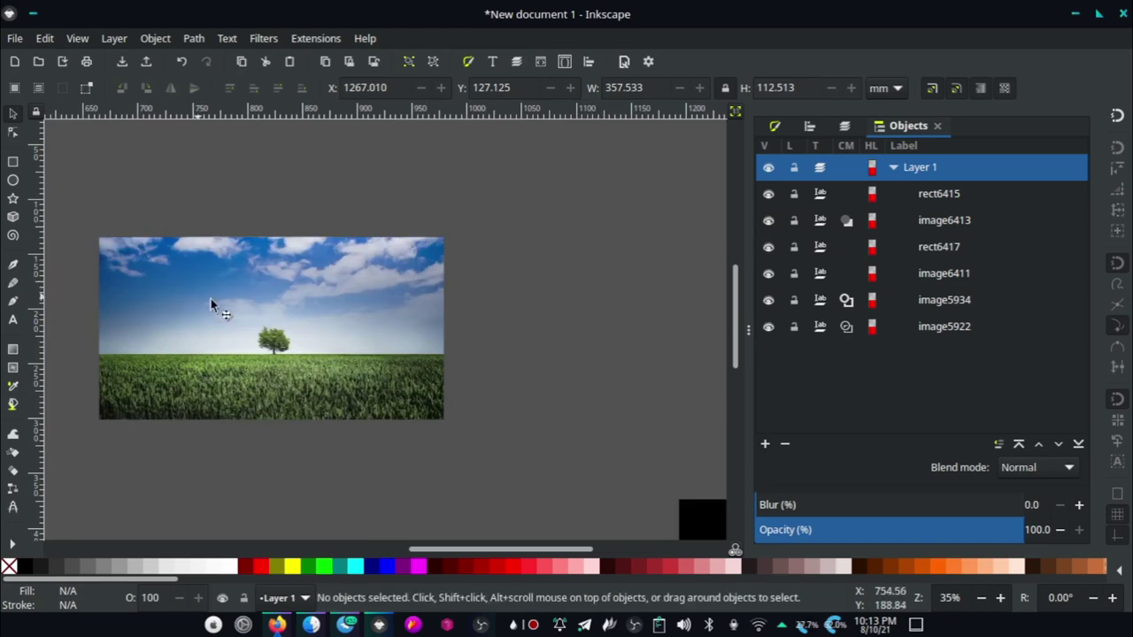